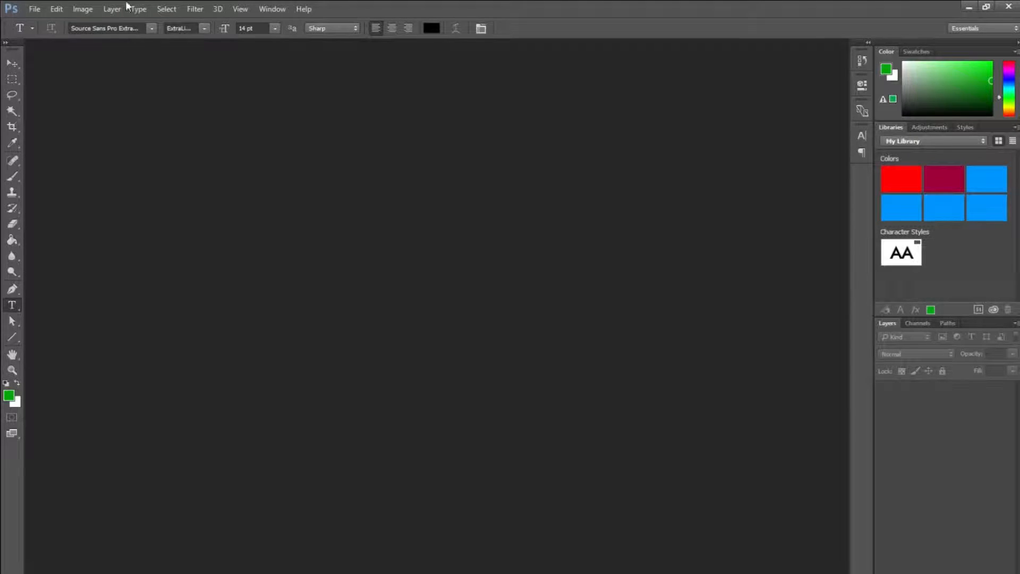
Start a new document named Material Tutorial and set its dimension units to pixels
{"action": "left_click", "coordinate": [34, 9]}
{"action": "left_click", "coordinate": [34, 18]}
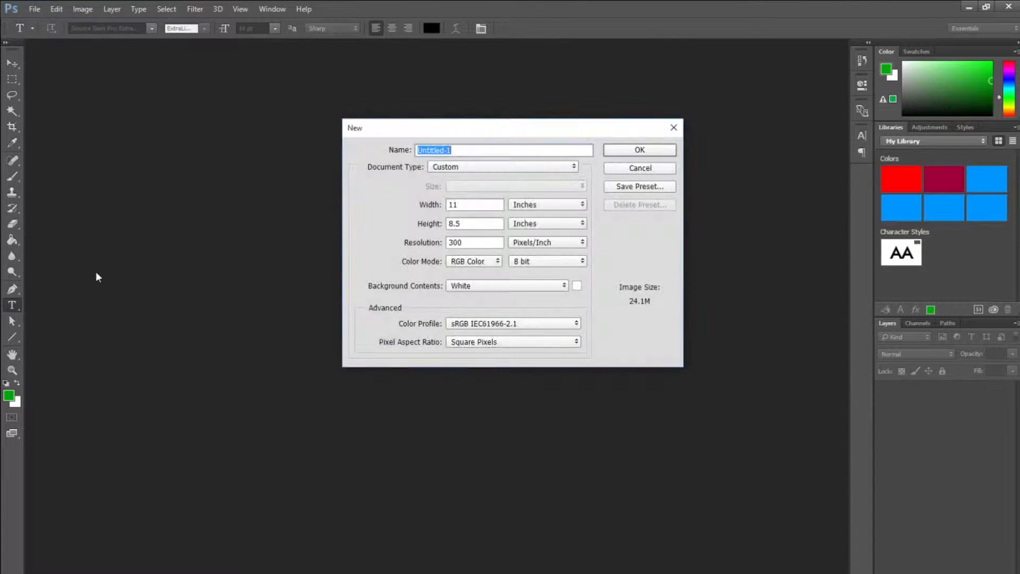
{"action": "type", "text": "Material Tutorial"}
{"action": "double_click", "coordinate": [467, 199]}
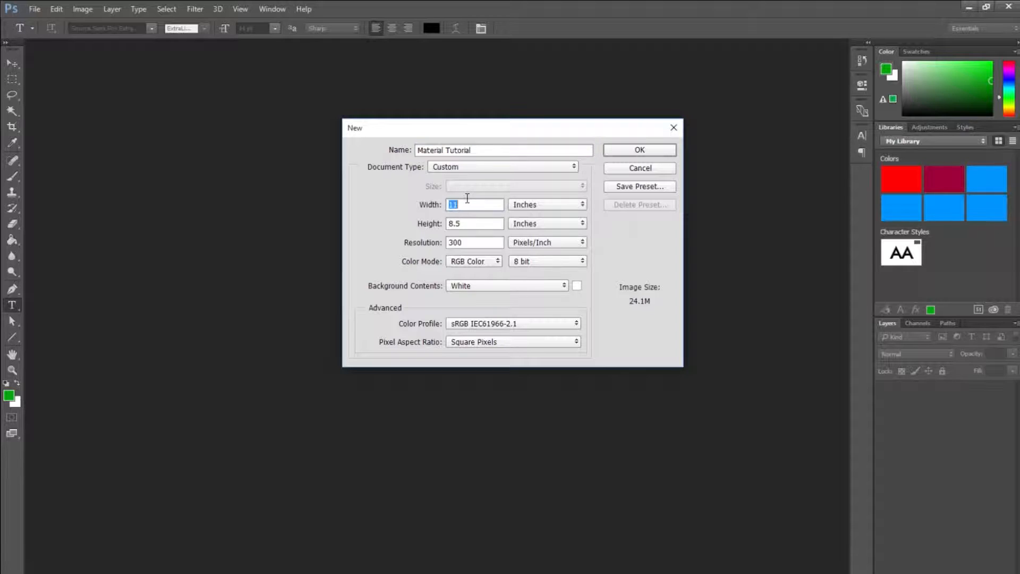
{"action": "left_click", "coordinate": [523, 207]}
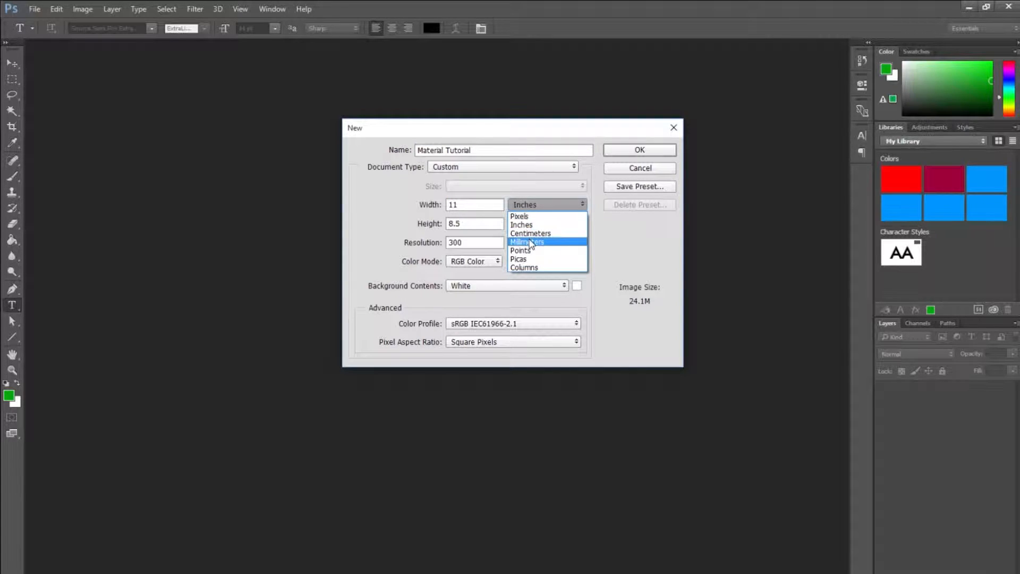
{"action": "left_click", "coordinate": [519, 216]}
Set the new document's width to 1920 px and height to 1080 px, keep the white background, and create it
{"action": "double_click", "coordinate": [472, 203]}
{"action": "type", "text": "1920"}
{"action": "key", "text": "Tab"}
{"action": "type", "text": "1080"}
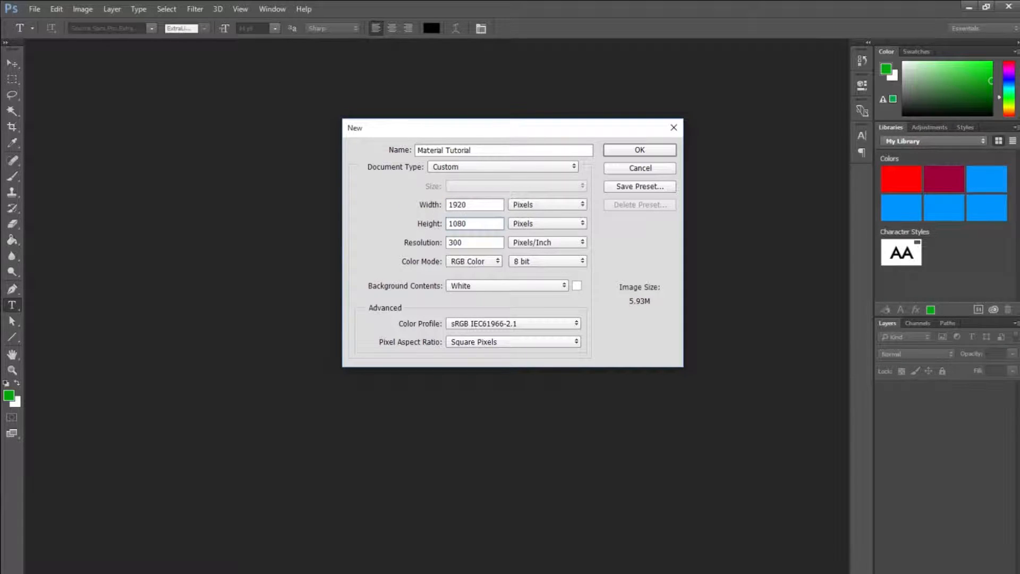
{"action": "left_click", "coordinate": [472, 290]}
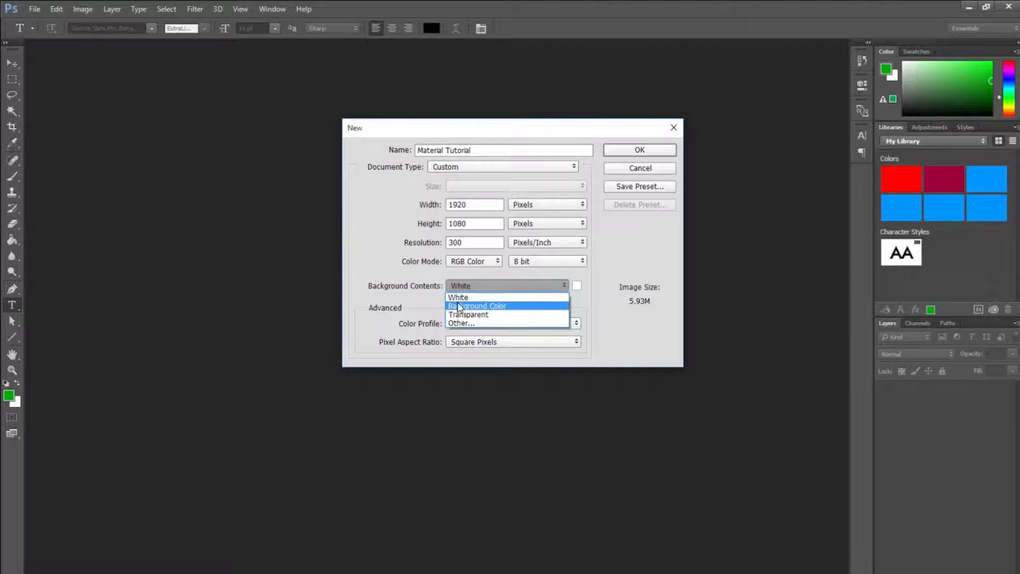
{"action": "left_click", "coordinate": [656, 256]}
{"action": "left_click", "coordinate": [664, 154]}
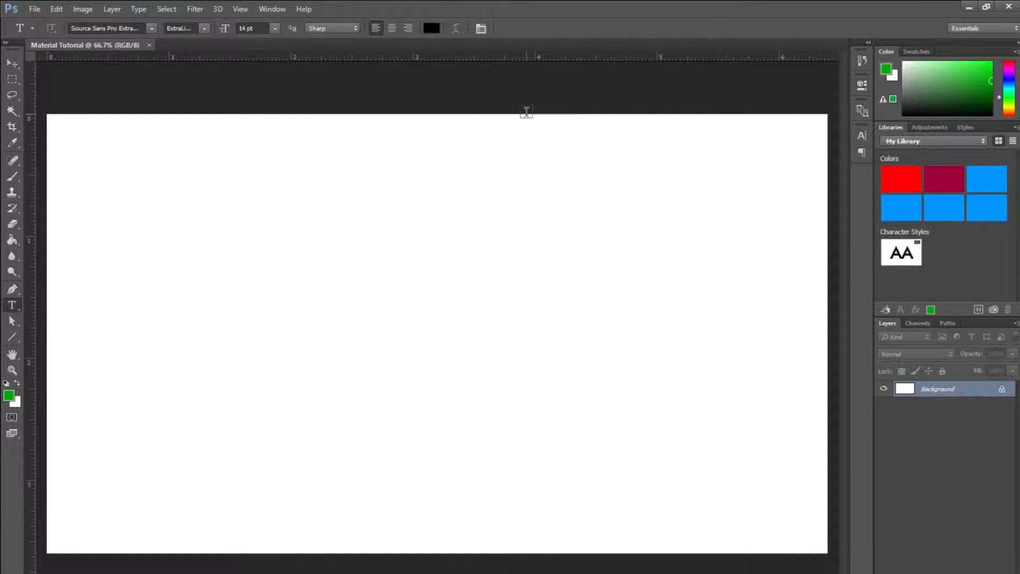
Fill the white canvas with a dark gray foreground color using the Paint Bucket
{"action": "key", "text": "g"}
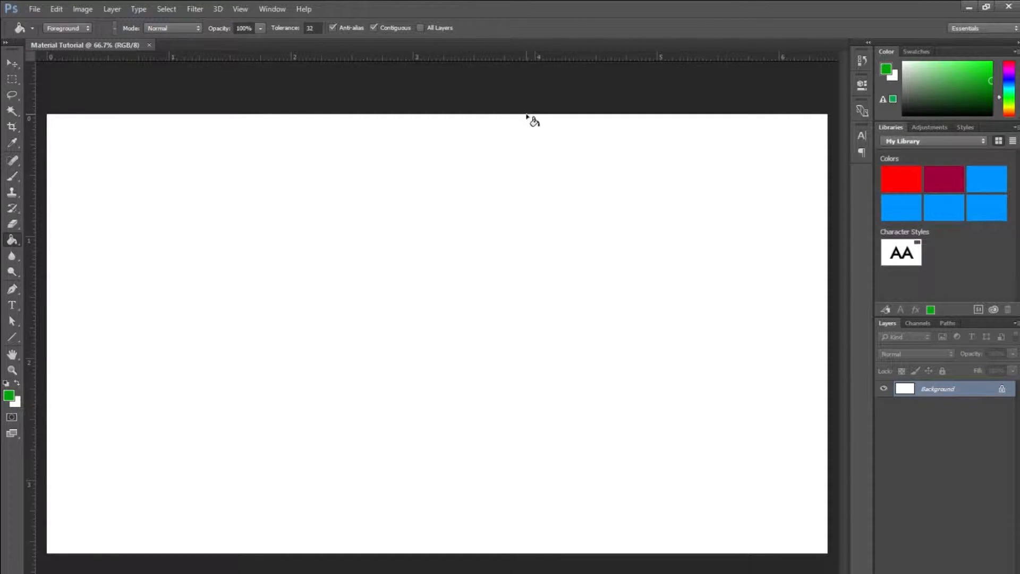
{"action": "left_click", "coordinate": [916, 97]}
{"action": "left_click_drag", "start_coordinate": [916, 98], "coordinate": [903, 103]}
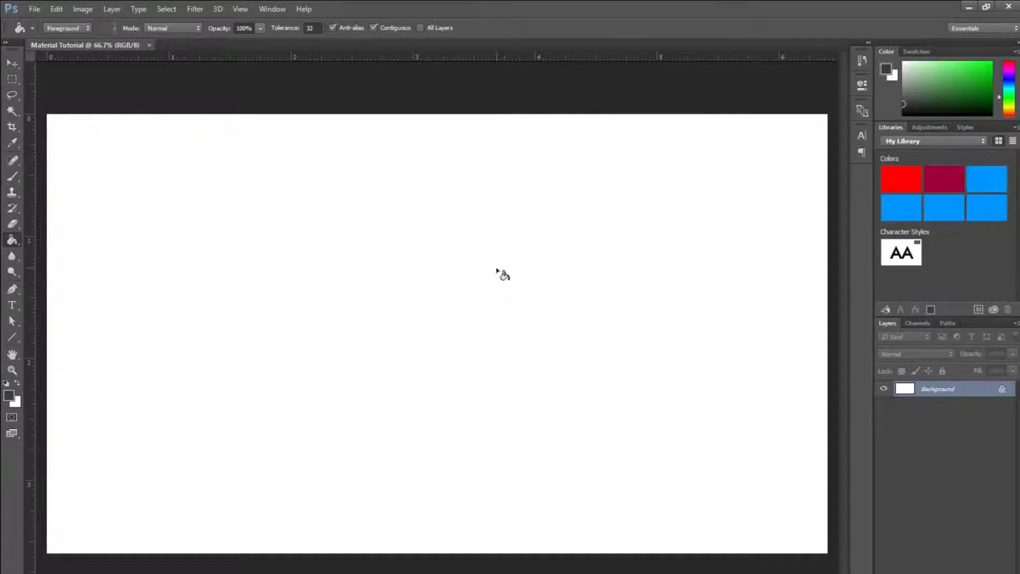
{"action": "left_click", "coordinate": [500, 272]}
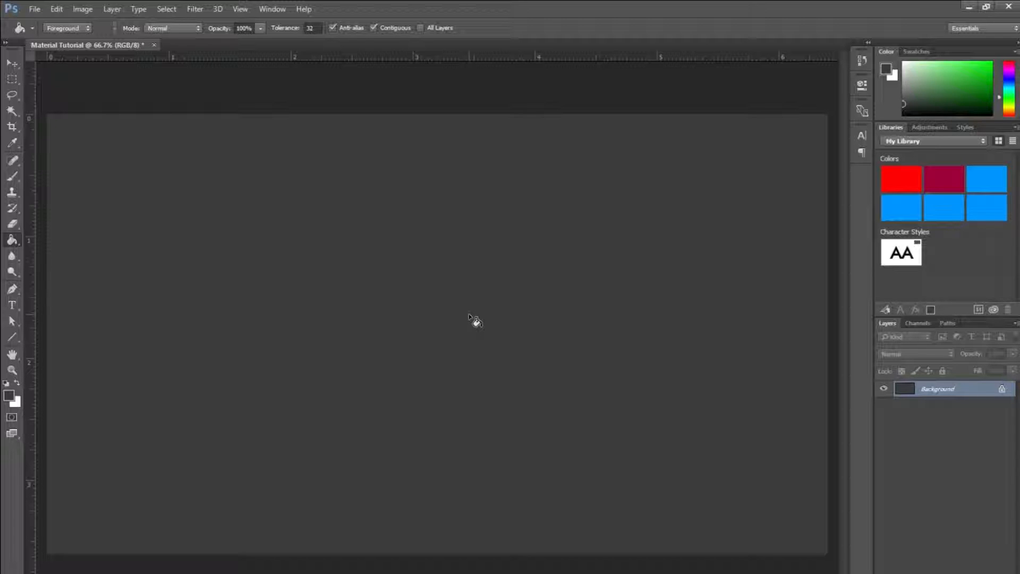
Draw a bright green circle about 724 px in diameter, partly off the canvas at its lower-left corner, with the Ellipse tool
{"action": "left_click_drag", "start_coordinate": [962, 91], "coordinate": [992, 62]}
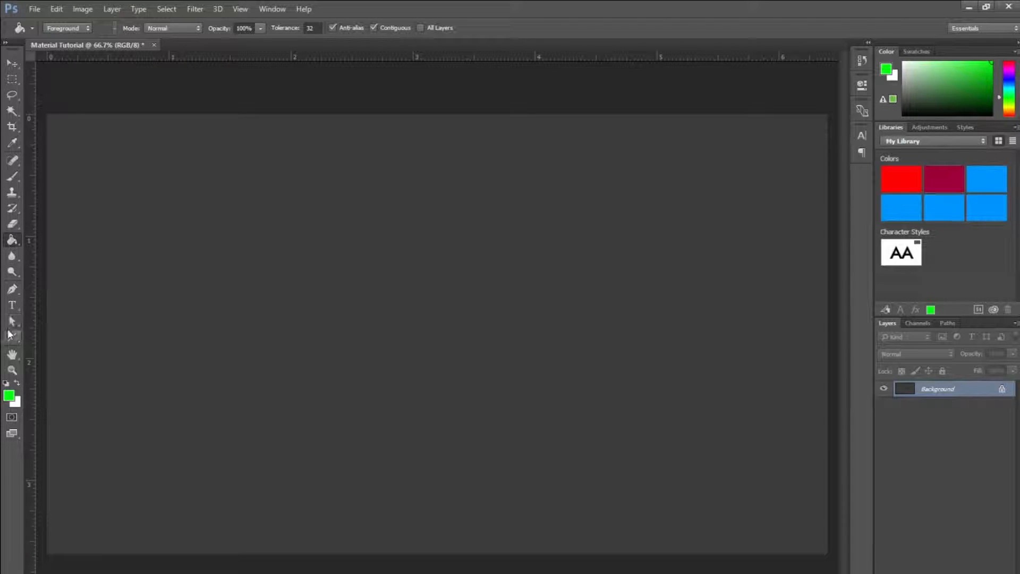
{"action": "left_click_drag", "start_coordinate": [12, 337], "coordinate": [51, 334]}
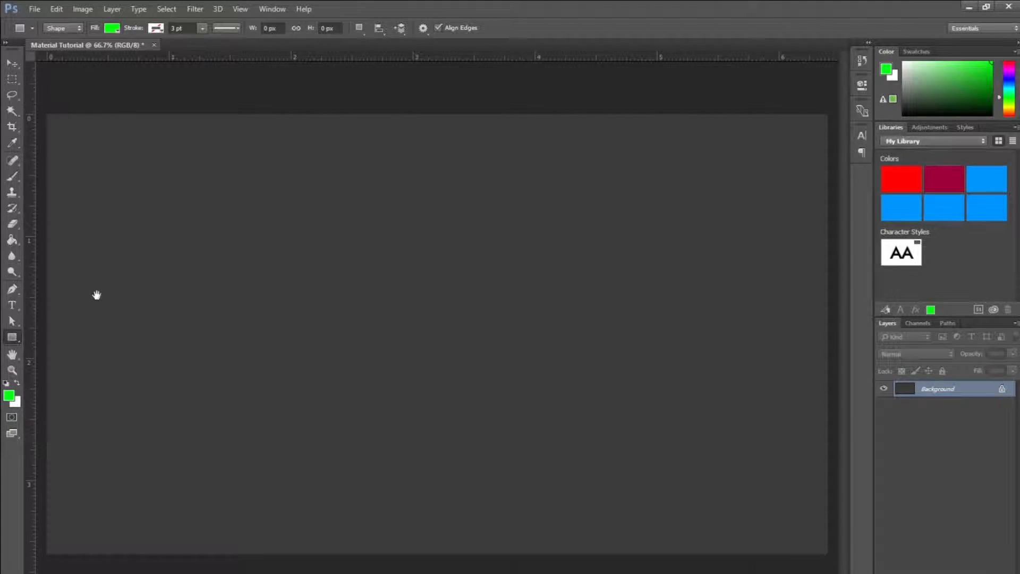
{"action": "key", "text": "z"}
{"action": "left_click", "coordinate": [421, 278], "text": "alt"}
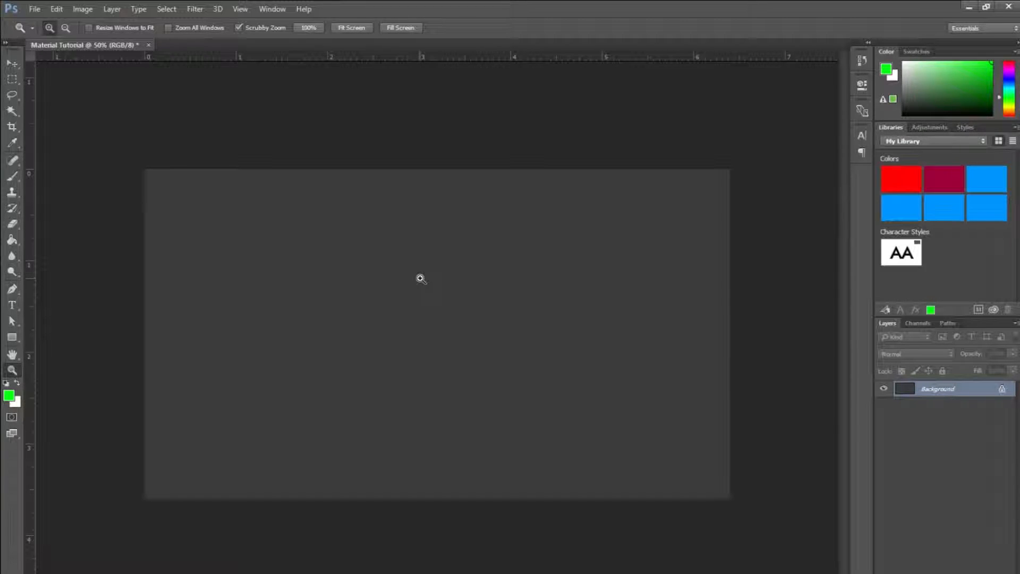
{"action": "key", "text": "alt"}
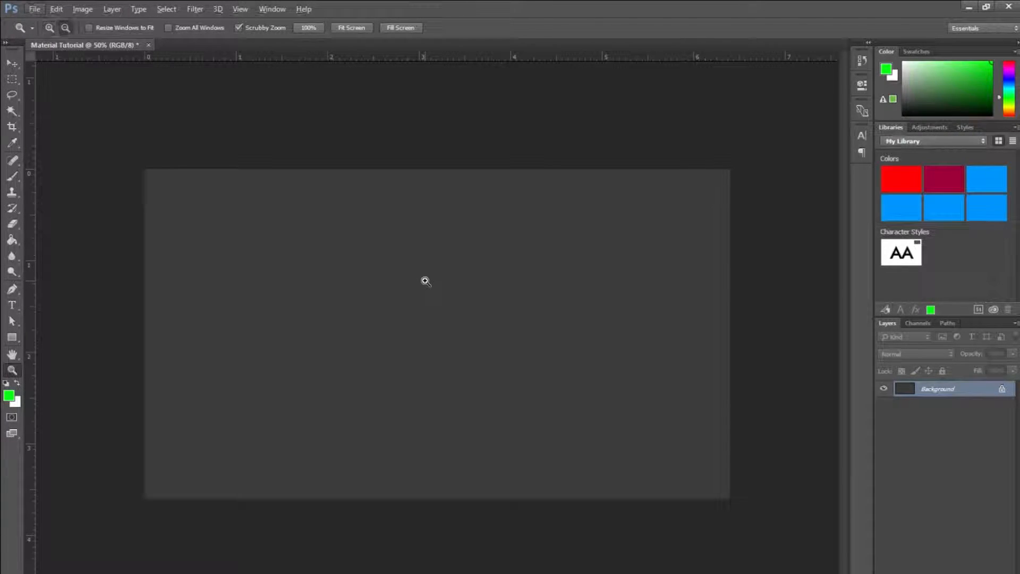
{"action": "key", "text": "alt"}
{"action": "key", "text": "alt"}
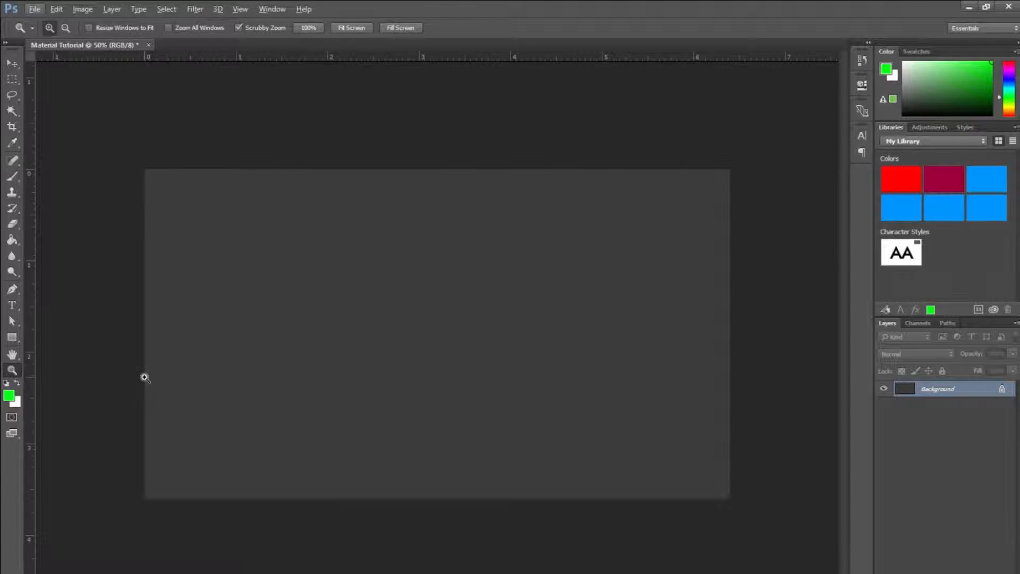
{"action": "left_click", "coordinate": [14, 335]}
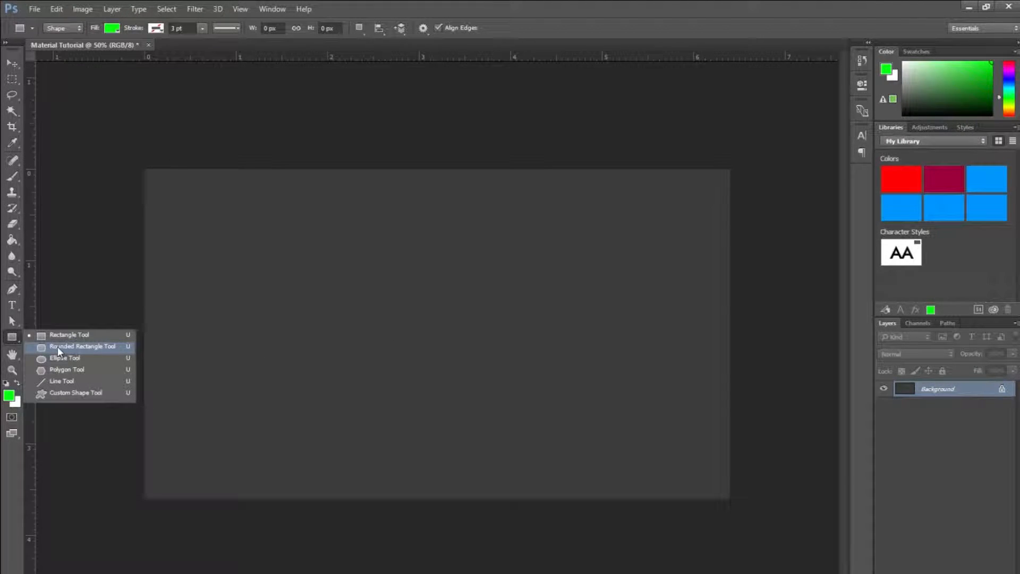
{"action": "left_click", "coordinate": [52, 361]}
{"action": "left_click_drag", "start_coordinate": [68, 334], "coordinate": [330, 554]}
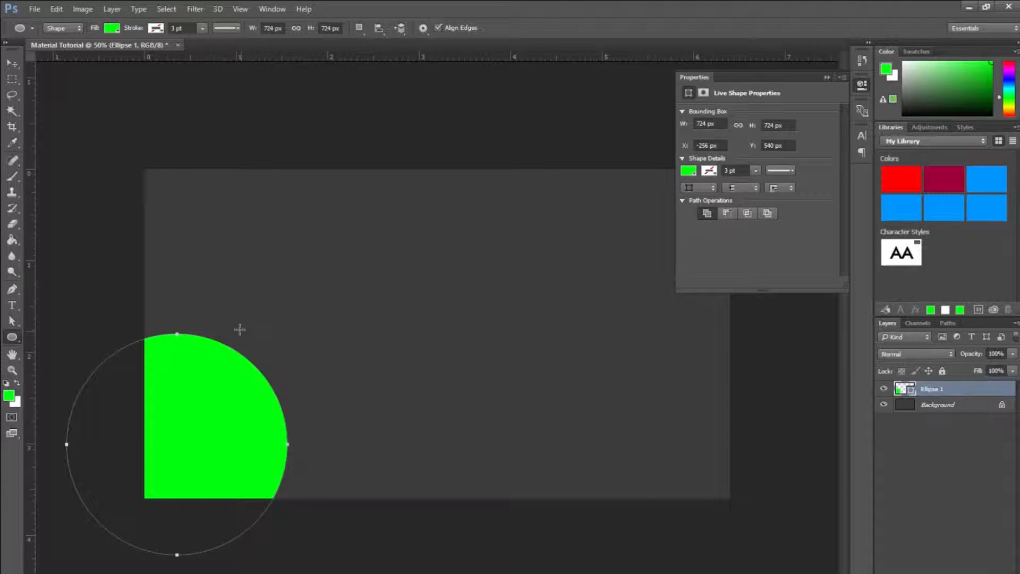
Move the green circle up and to the right to about X -176 px, Y 446 px, and collapse its shape properties
{"action": "key", "text": "v"}
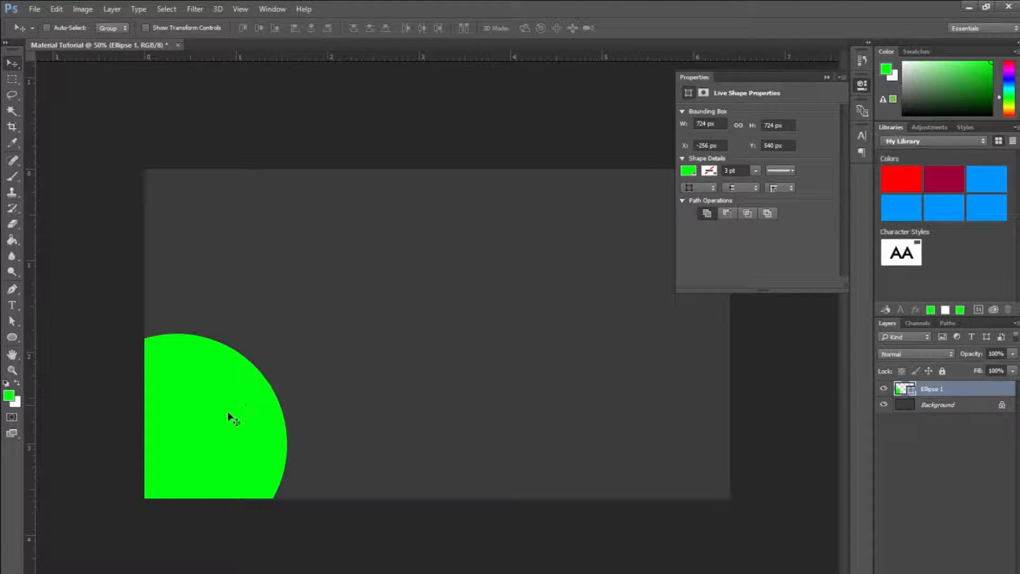
{"action": "left_click_drag", "start_coordinate": [220, 432], "coordinate": [241, 397]}
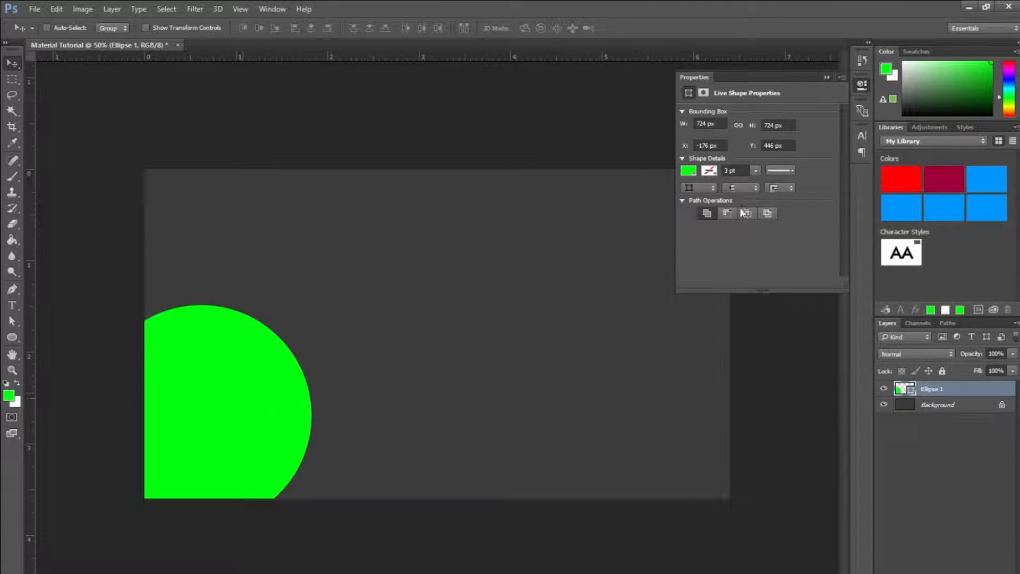
{"action": "left_click", "coordinate": [828, 78]}
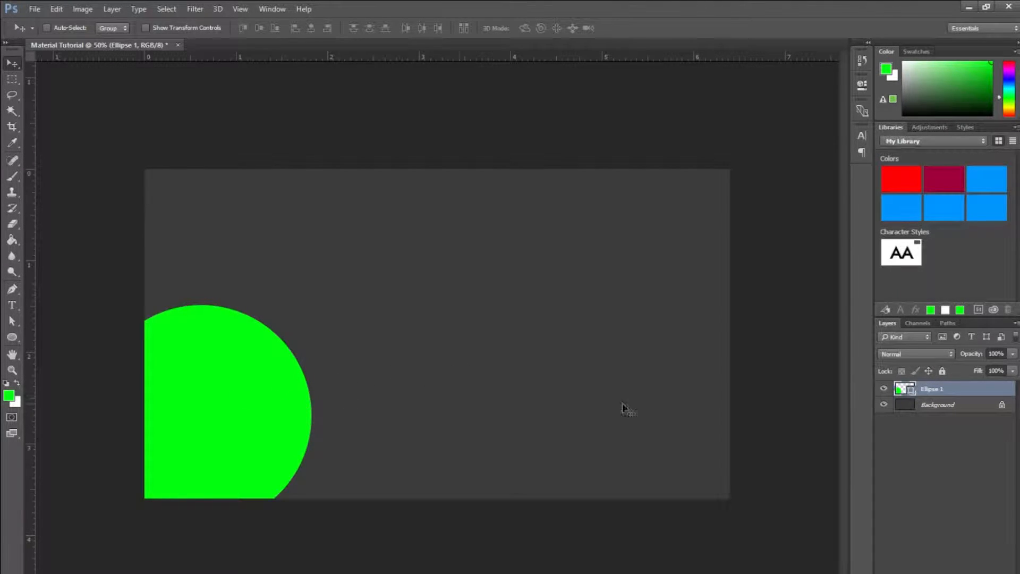
Enable a Drop Shadow effect on the green circle's layer and bring up the shadow's settings clear of the artwork
{"action": "key", "text": "h"}
{"action": "left_click_drag", "start_coordinate": [990, 223], "coordinate": [493, 181]}
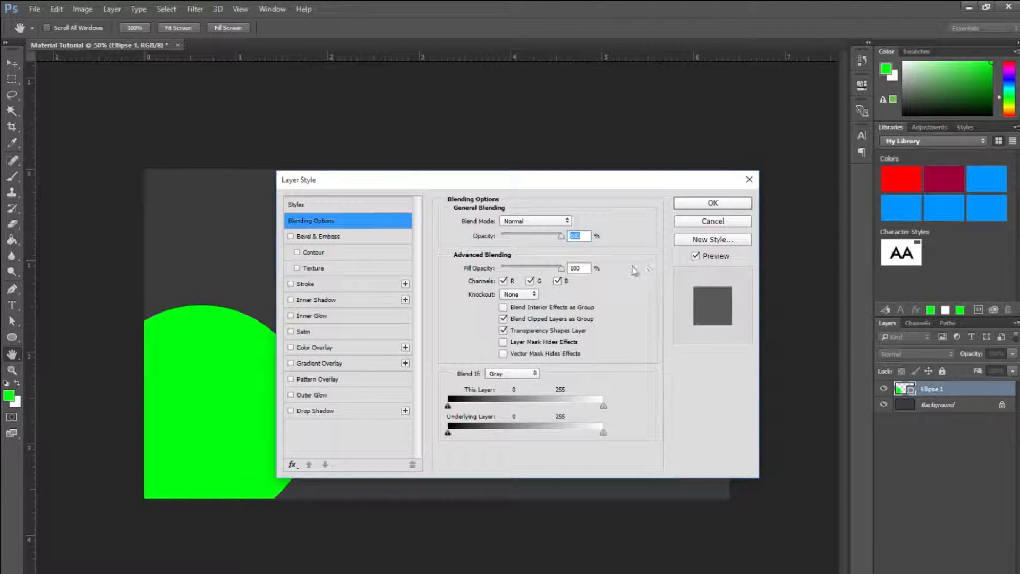
{"action": "left_click", "coordinate": [291, 411]}
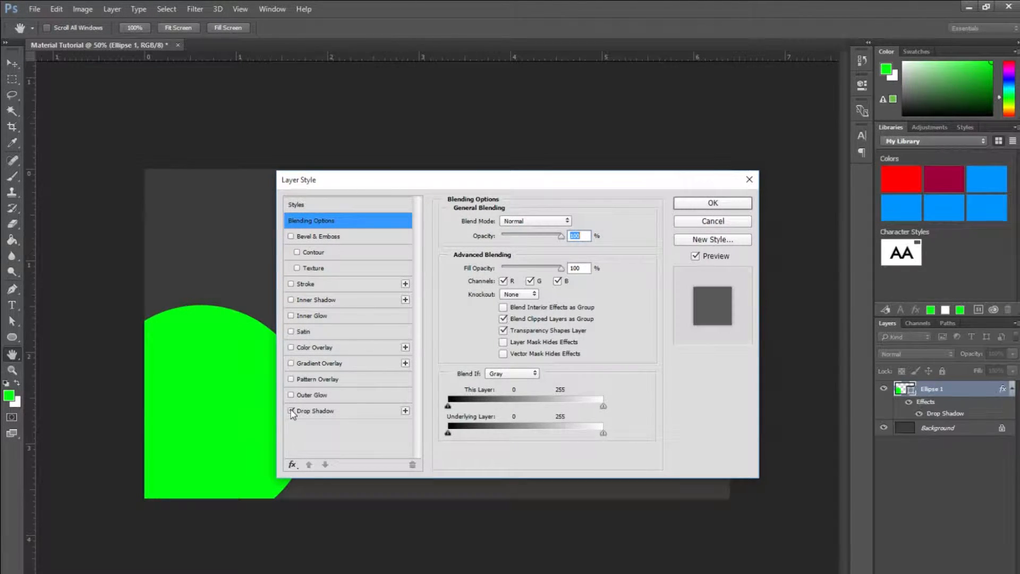
{"action": "left_click", "coordinate": [317, 412]}
{"action": "left_click_drag", "start_coordinate": [491, 184], "coordinate": [596, 142]}
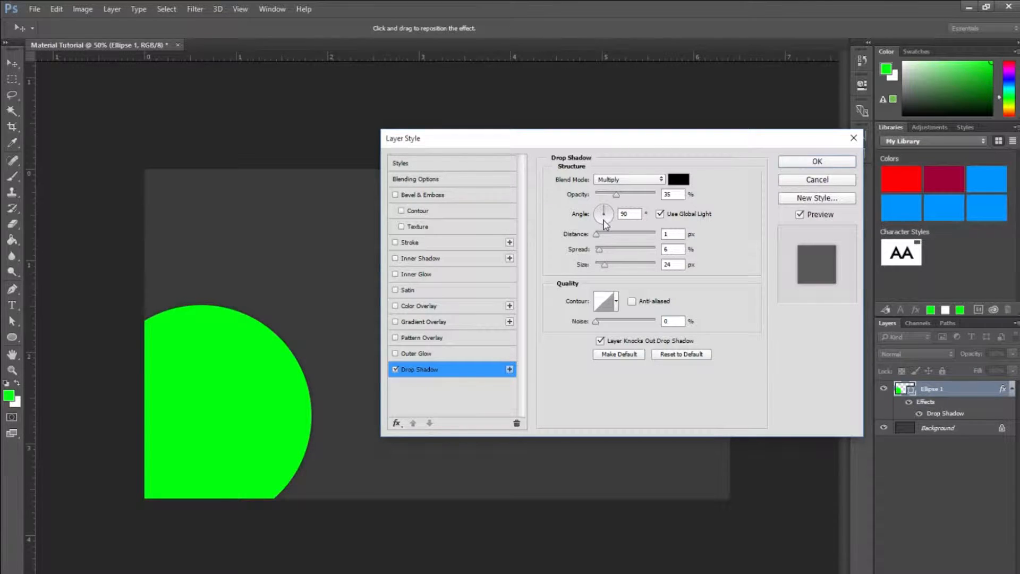
Set the drop shadow to a 90° angle, 1 px distance, 19% spread and 27 px size, and apply the layer style
{"action": "mouse_move", "coordinate": [604, 215]}
{"action": "left_mouse_down"}
{"action": "mouse_move", "coordinate": [607, 236]}
{"action": "mouse_move", "coordinate": [605, 207]}
{"action": "left_mouse_up"}
{"action": "left_click", "coordinate": [669, 234]}
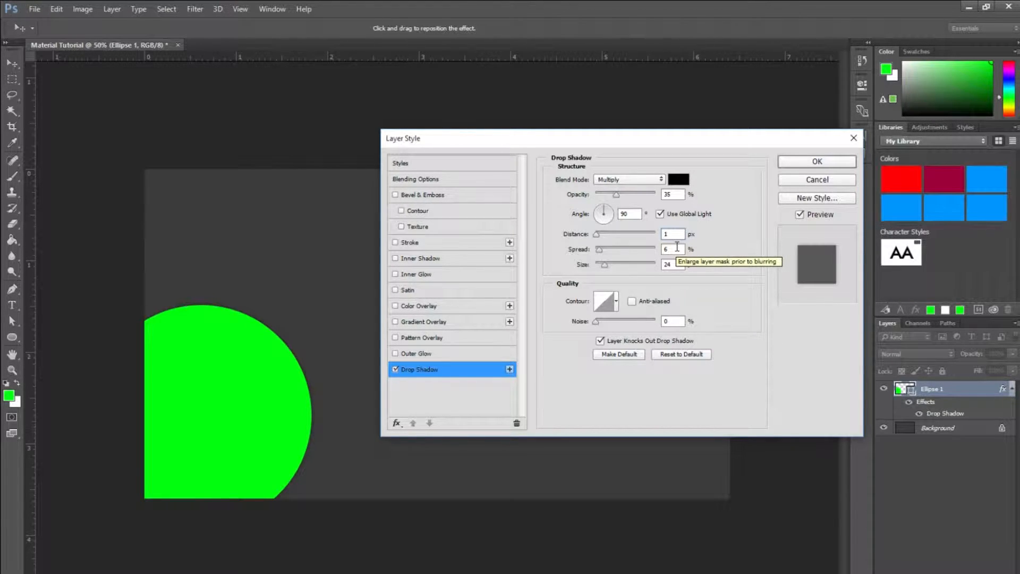
{"action": "mouse_move", "coordinate": [599, 249]}
{"action": "left_mouse_down"}
{"action": "mouse_move", "coordinate": [627, 249]}
{"action": "mouse_move", "coordinate": [646, 273]}
{"action": "mouse_move", "coordinate": [680, 277]}
{"action": "mouse_move", "coordinate": [606, 290]}
{"action": "mouse_move", "coordinate": [672, 271]}
{"action": "mouse_move", "coordinate": [614, 280]}
{"action": "mouse_move", "coordinate": [610, 264]}
{"action": "mouse_move", "coordinate": [664, 264]}
{"action": "mouse_move", "coordinate": [606, 266]}
{"action": "left_mouse_up"}
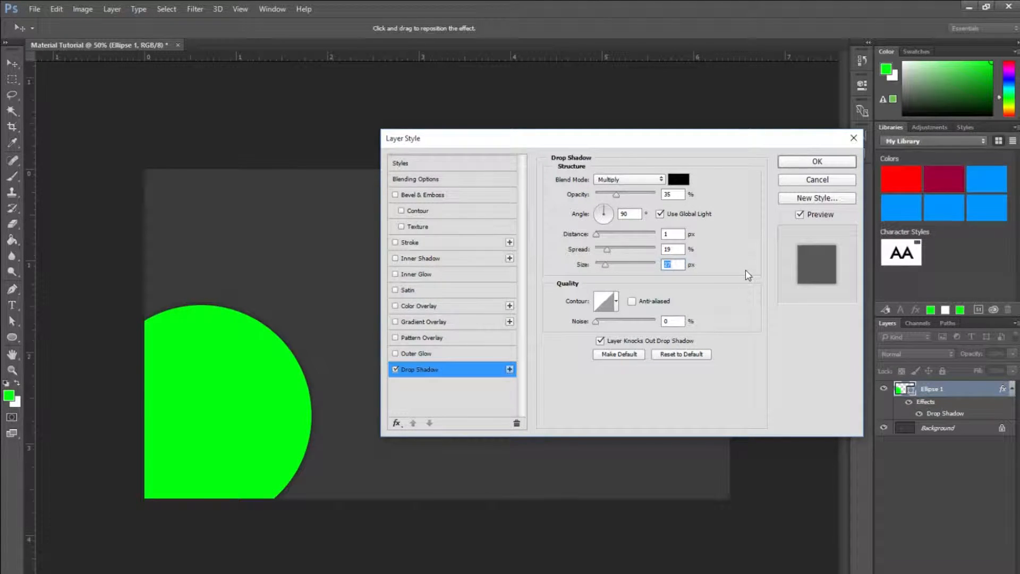
{"action": "left_click", "coordinate": [816, 164]}
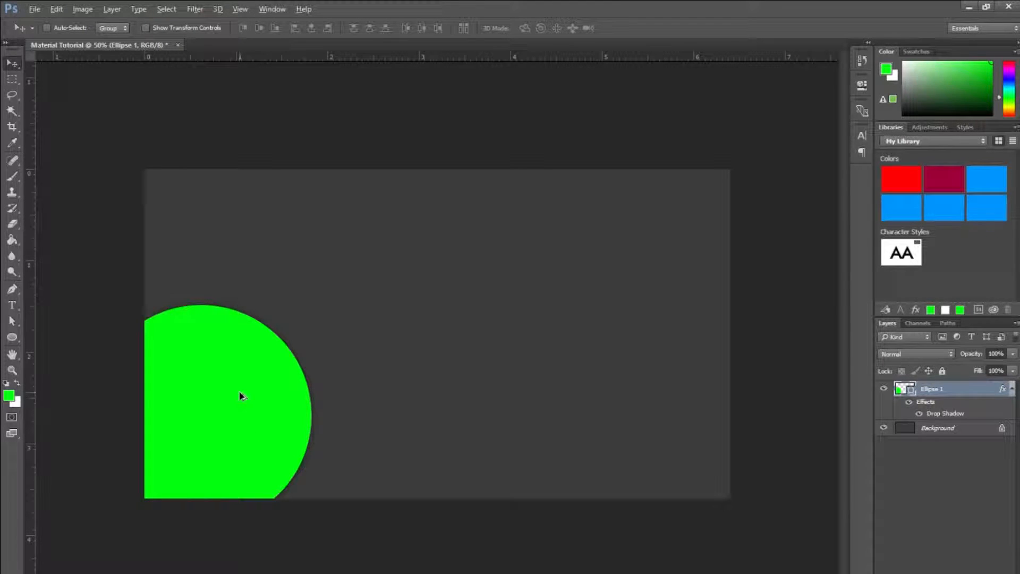
Duplicate the green circle and scale the copy proportionally to about 88%, centered inside the original
{"action": "left_click_drag", "start_coordinate": [257, 388], "coordinate": [242, 399]}
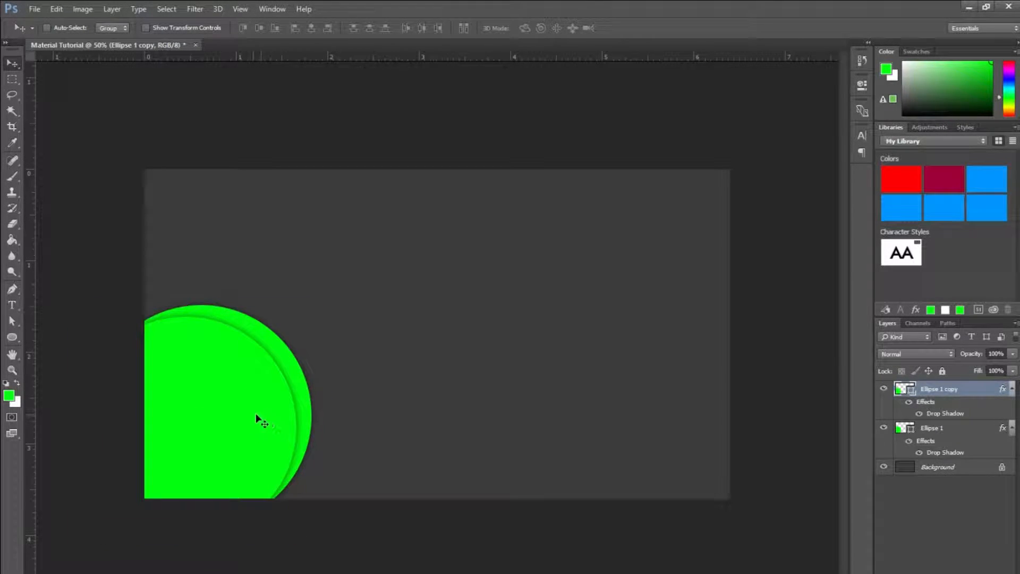
{"action": "key", "text": "ctrl"}
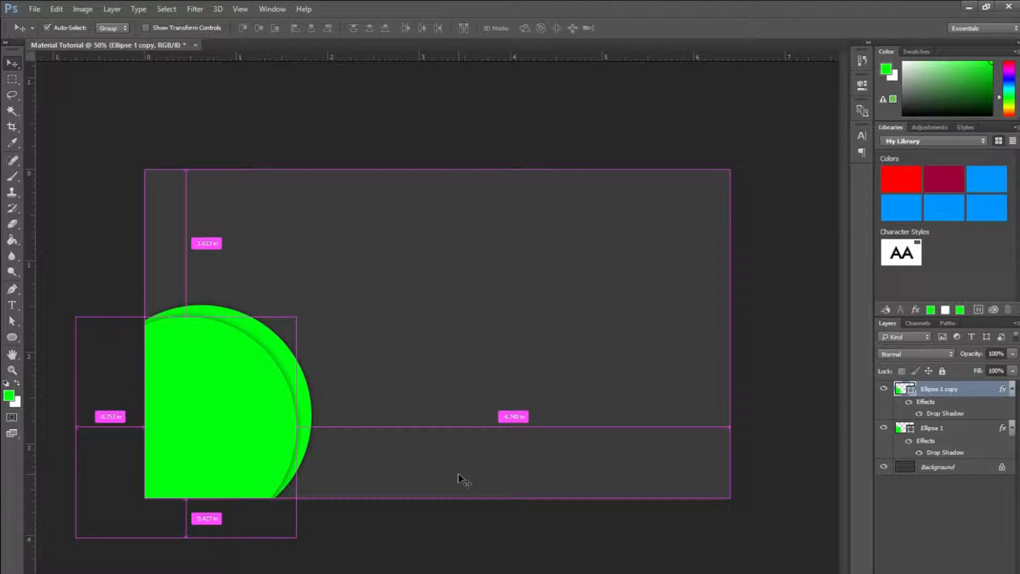
{"action": "key", "text": "ctrl+t"}
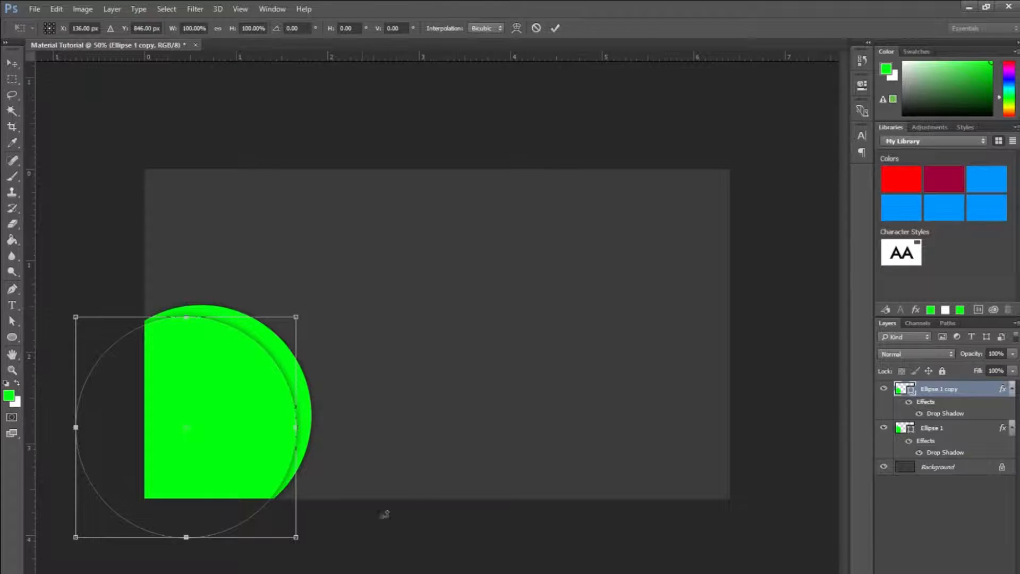
{"action": "left_click_drag", "start_coordinate": [296, 538], "coordinate": [268, 511]}
{"action": "left_click_drag", "start_coordinate": [235, 417], "coordinate": [261, 416]}
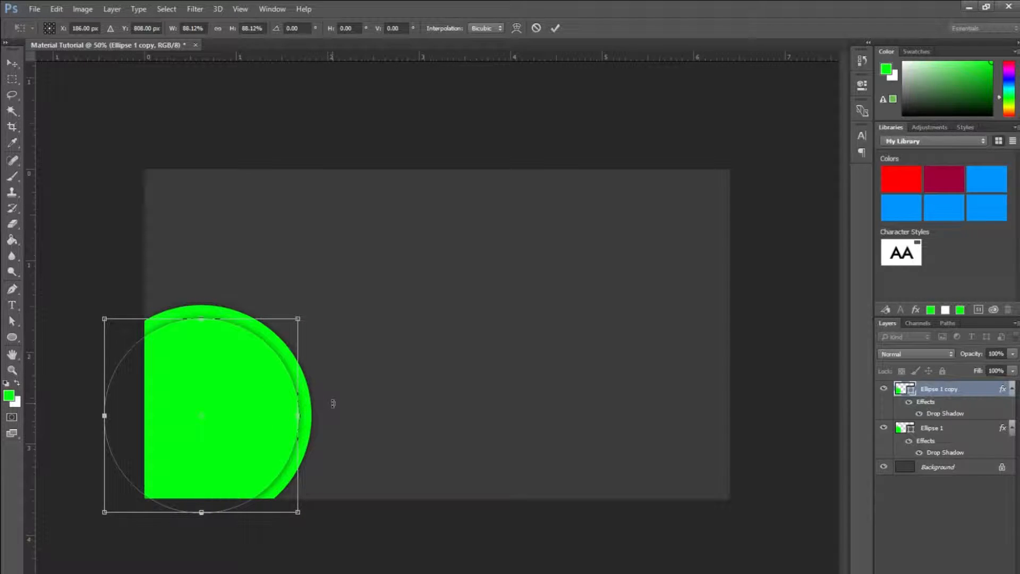
{"action": "key", "text": "Return"}
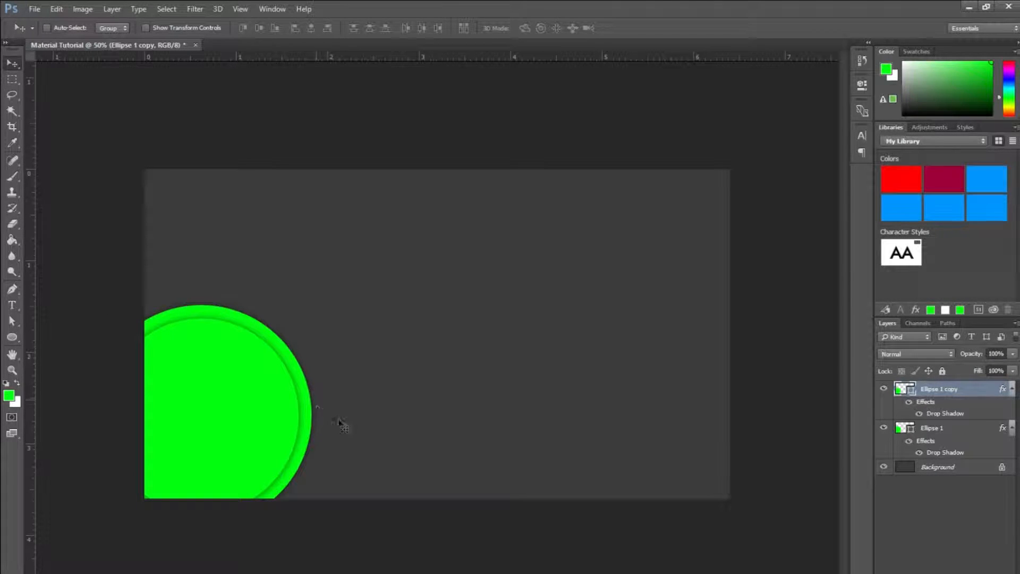
Move both green circles together lower on the canvas and deselect their layers
{"action": "left_click", "coordinate": [978, 433], "text": "shift"}
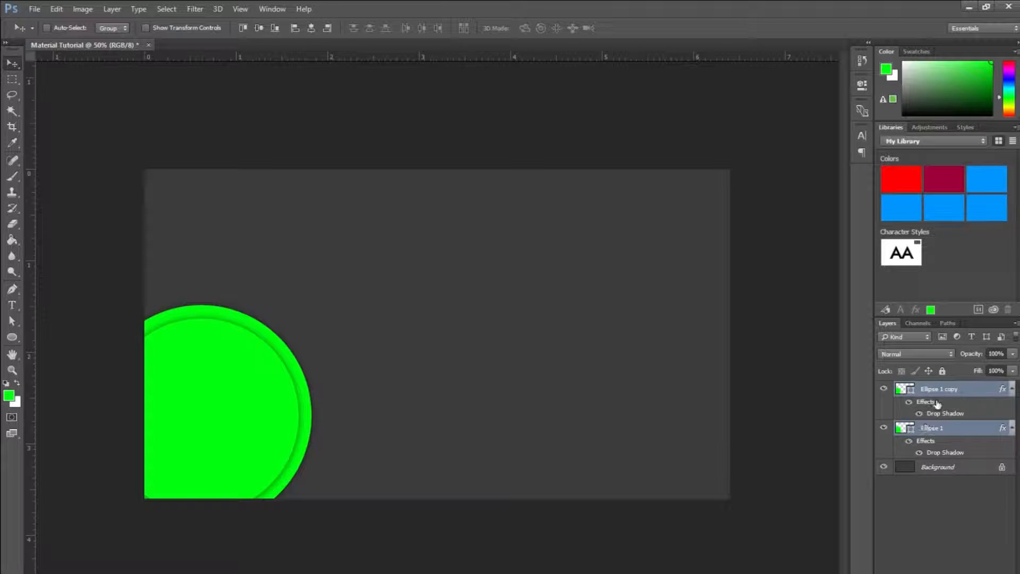
{"action": "left_click_drag", "start_coordinate": [290, 394], "coordinate": [279, 418]}
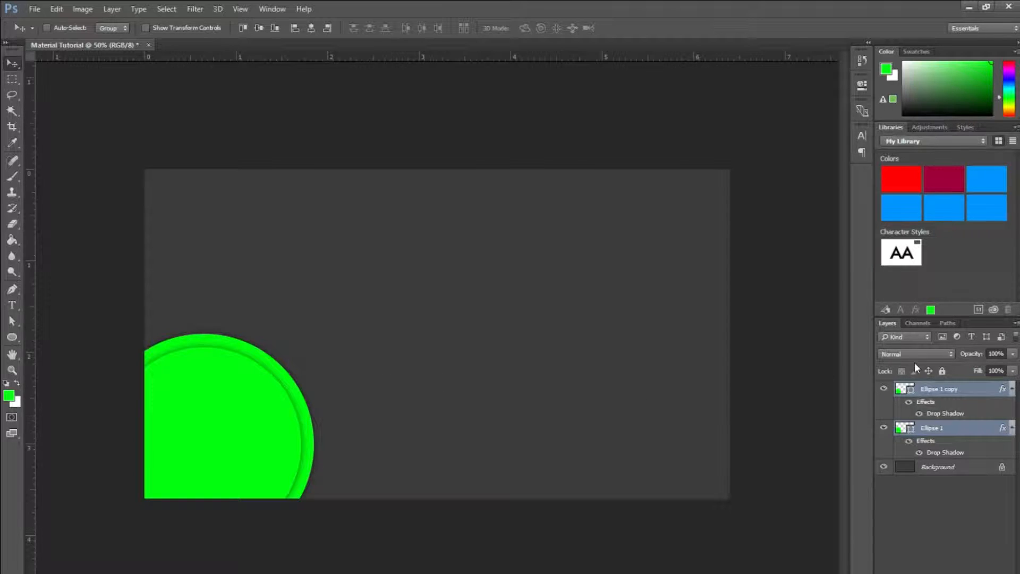
{"action": "left_click", "coordinate": [953, 534]}
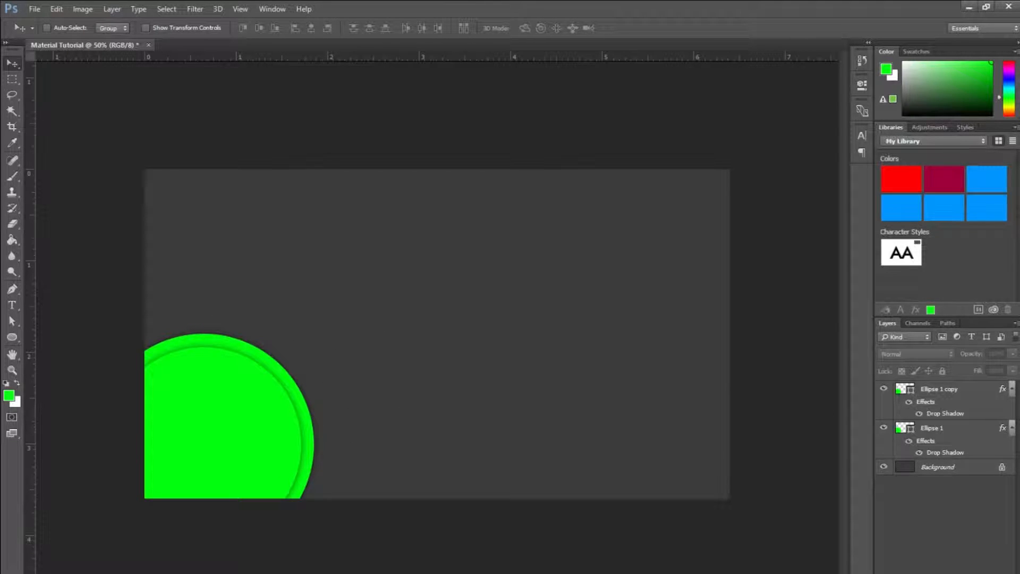
Toggle the visibility of the smaller circle's layer off and on to identify it, and select the larger circle's layer
{"action": "left_click", "coordinate": [882, 391]}
{"action": "left_click", "coordinate": [882, 391]}
{"action": "left_click", "coordinate": [936, 392]}
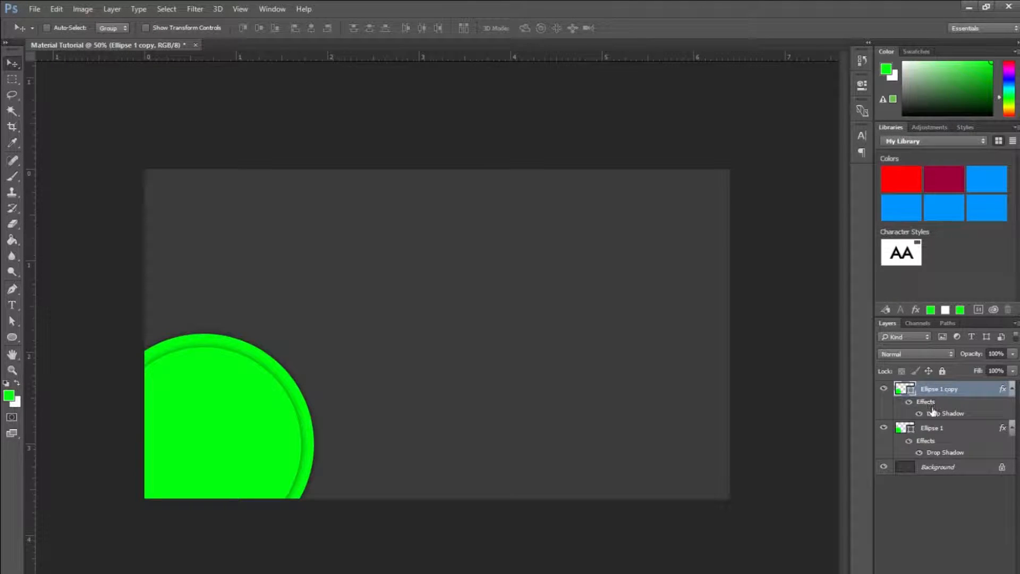
{"action": "left_click", "coordinate": [934, 429]}
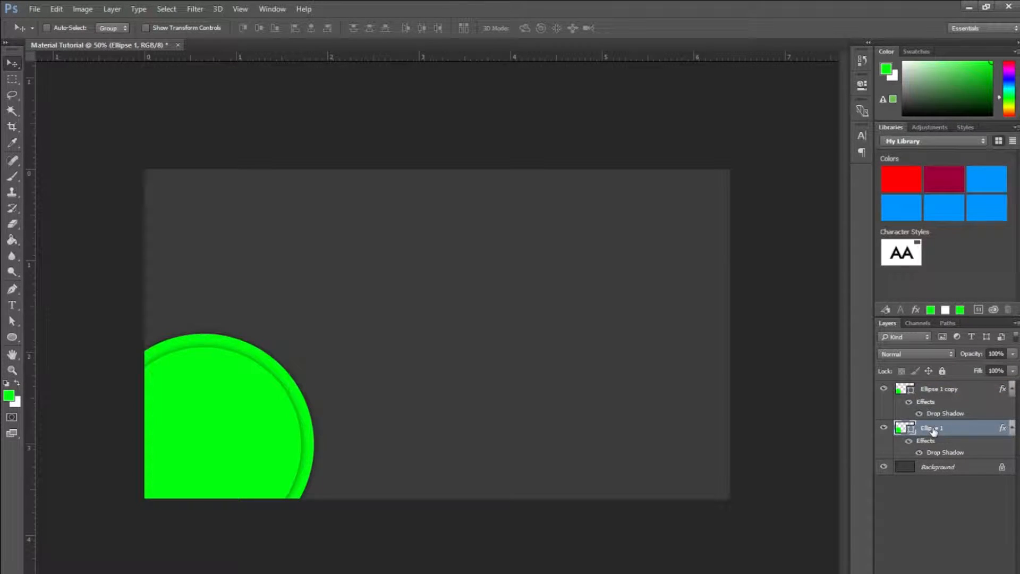
Recolor the larger circle to gray 787878 and hide the smaller green circle's drop shadow
{"action": "key", "text": "i"}
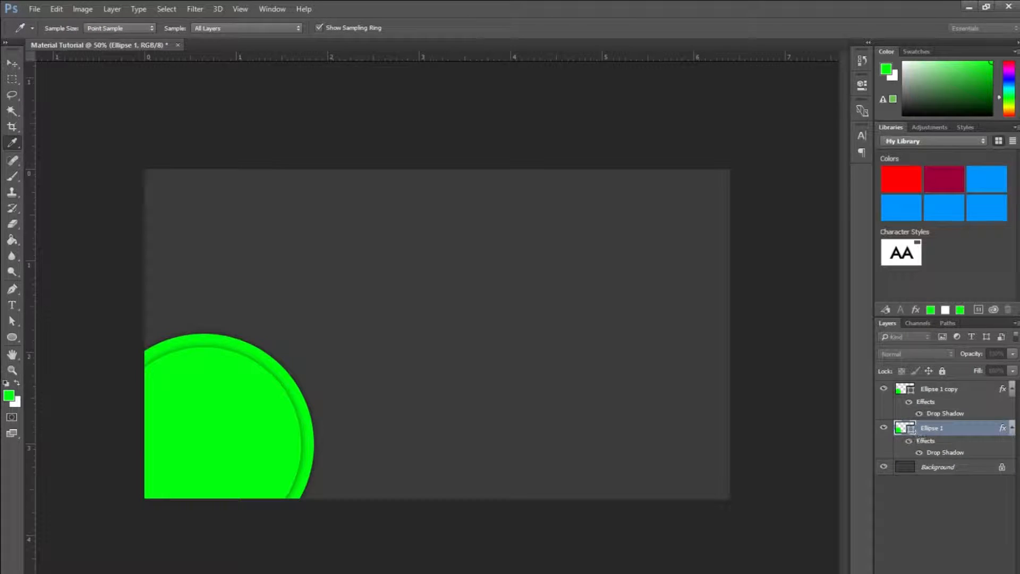
{"action": "double_click", "coordinate": [904, 427]}
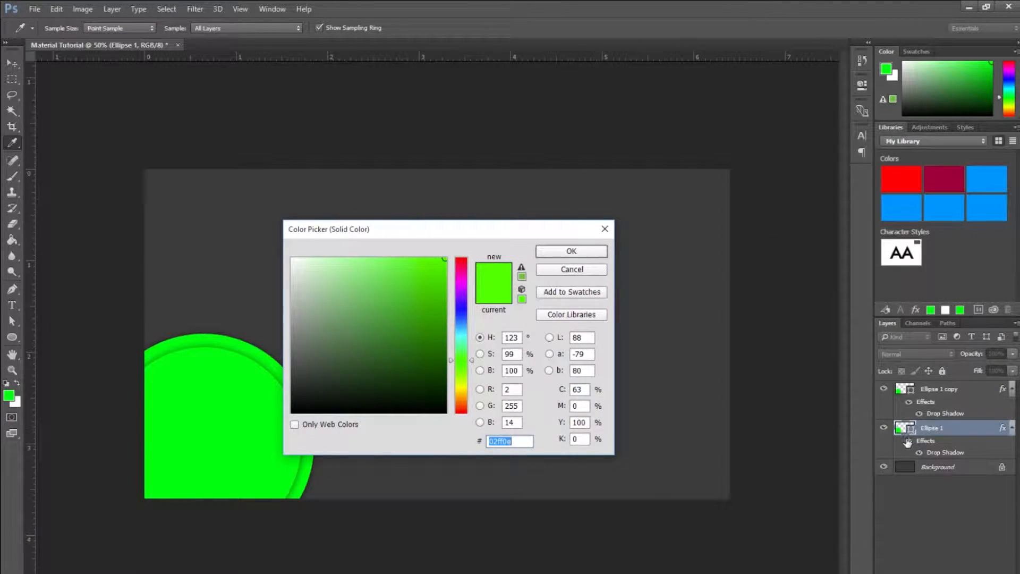
{"action": "mouse_move", "coordinate": [349, 364]}
{"action": "left_mouse_down"}
{"action": "mouse_move", "coordinate": [288, 376]}
{"action": "mouse_move", "coordinate": [317, 365]}
{"action": "mouse_move", "coordinate": [271, 354]}
{"action": "mouse_move", "coordinate": [272, 318]}
{"action": "mouse_move", "coordinate": [259, 319]}
{"action": "mouse_move", "coordinate": [270, 343]}
{"action": "mouse_move", "coordinate": [292, 341]}
{"action": "left_mouse_up"}
{"action": "left_click", "coordinate": [226, 267]}
{"action": "left_click_drag", "start_coordinate": [352, 353], "coordinate": [285, 344]}
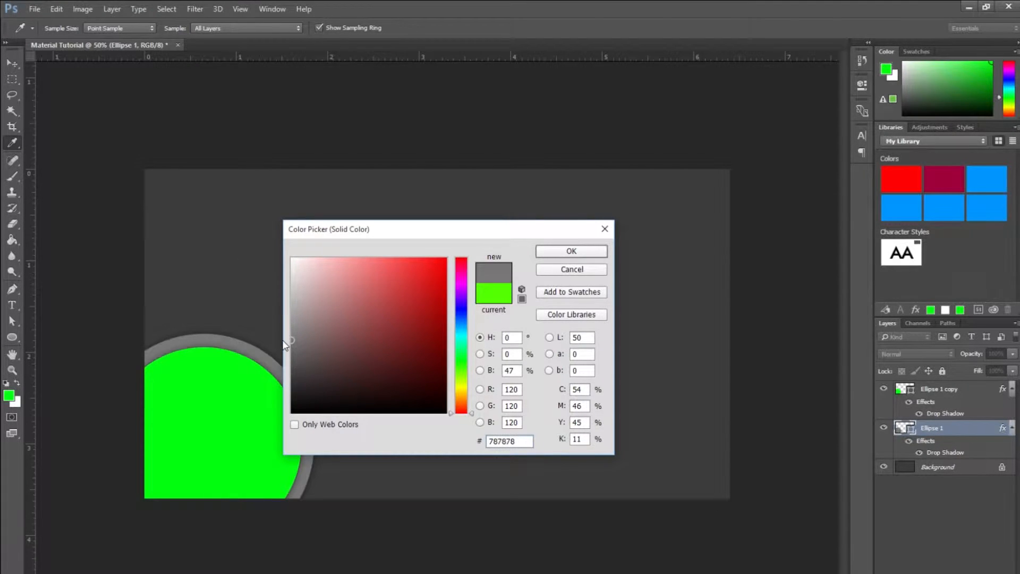
{"action": "left_click", "coordinate": [567, 253]}
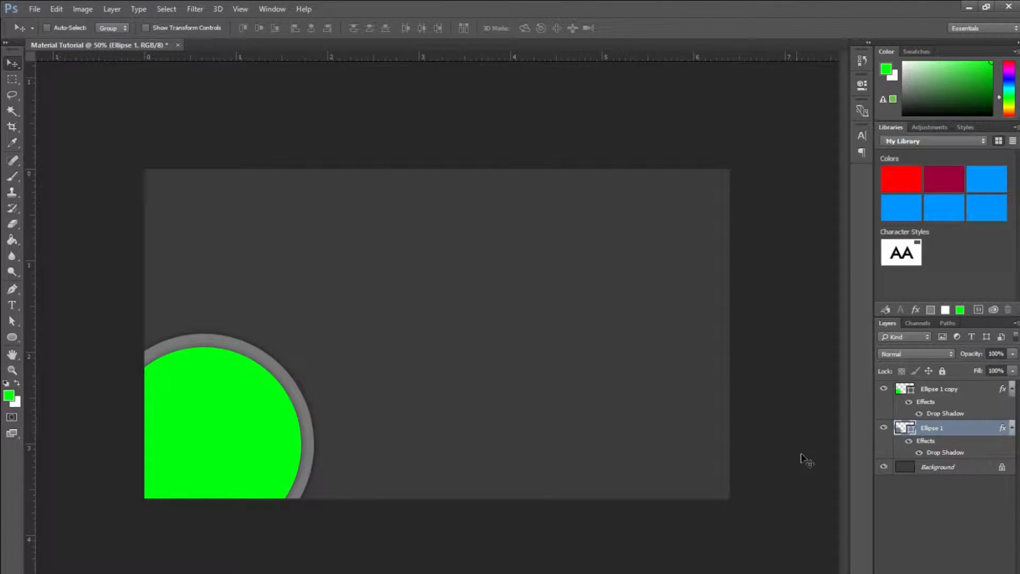
{"action": "left_click", "coordinate": [928, 392]}
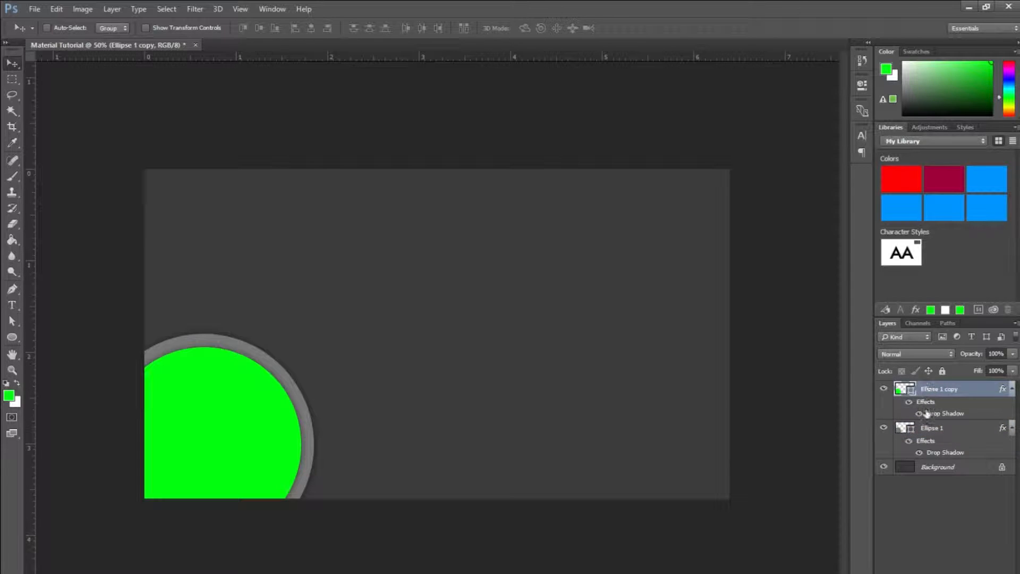
{"action": "left_click", "coordinate": [920, 414]}
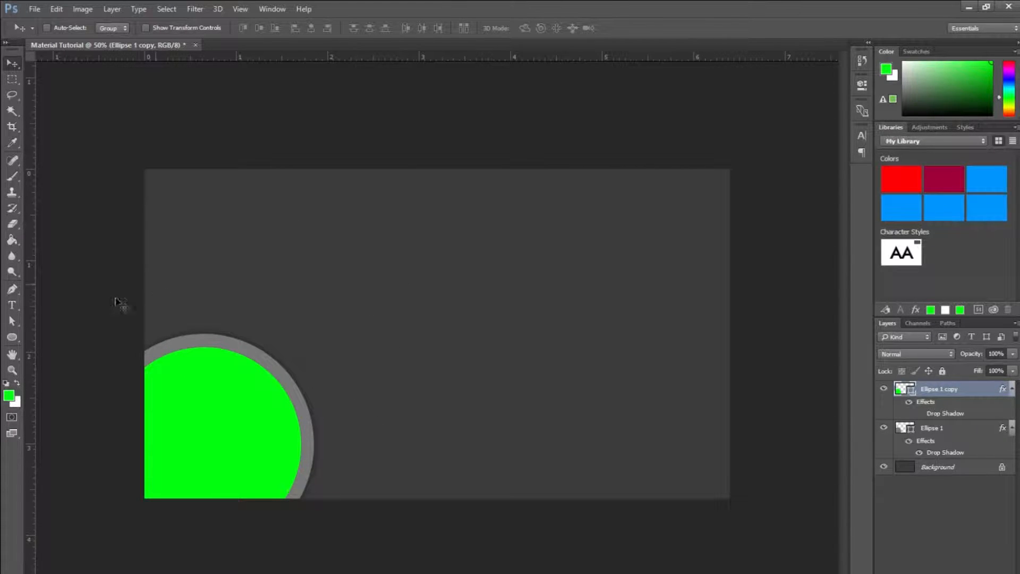
Draw a rectangle about 1726 × 1528 px extending past the canvas's top, right and bottom edges, and fill it with dark gray 2d2d2d
{"action": "left_click_drag", "start_coordinate": [11, 337], "coordinate": [43, 335]}
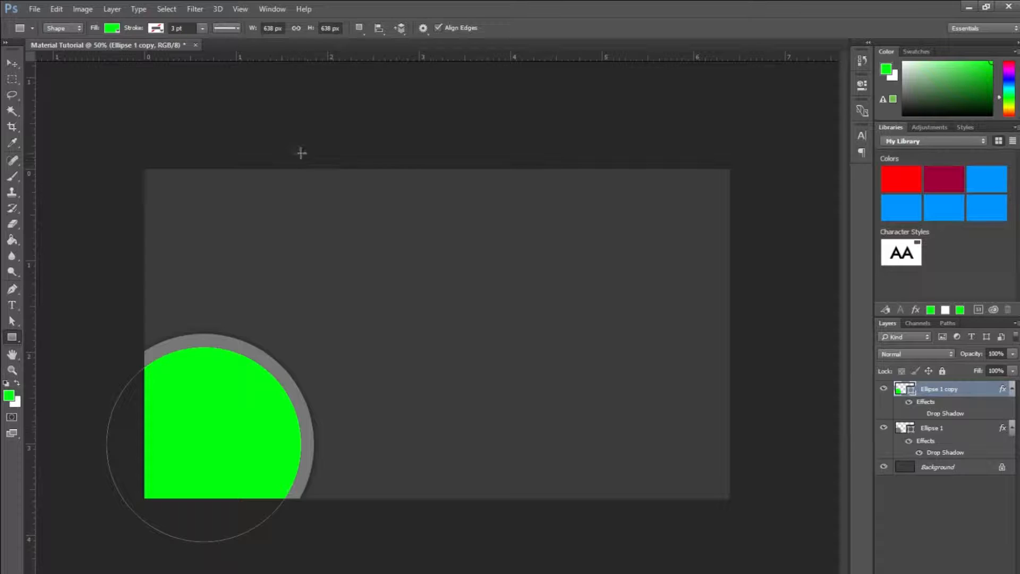
{"action": "left_click_drag", "start_coordinate": [264, 98], "coordinate": [791, 562]}
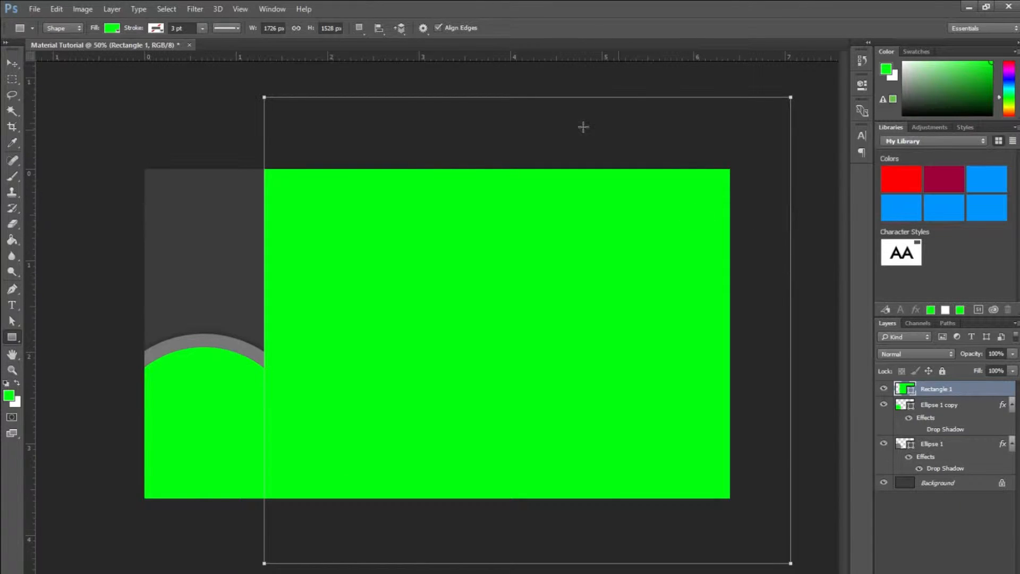
{"action": "left_click", "coordinate": [111, 28]}
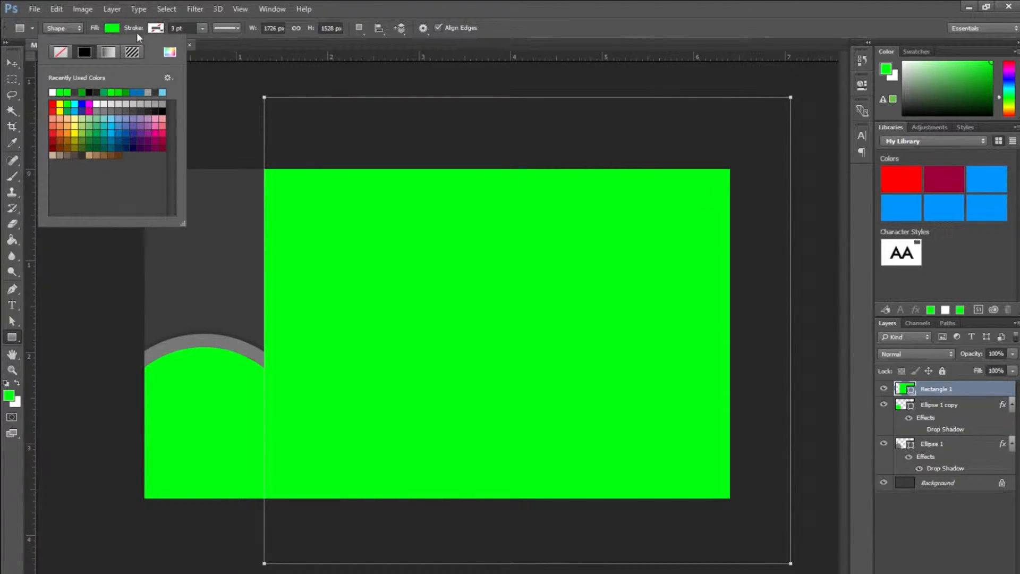
{"action": "left_click", "coordinate": [169, 53]}
{"action": "left_click_drag", "start_coordinate": [384, 375], "coordinate": [269, 386]}
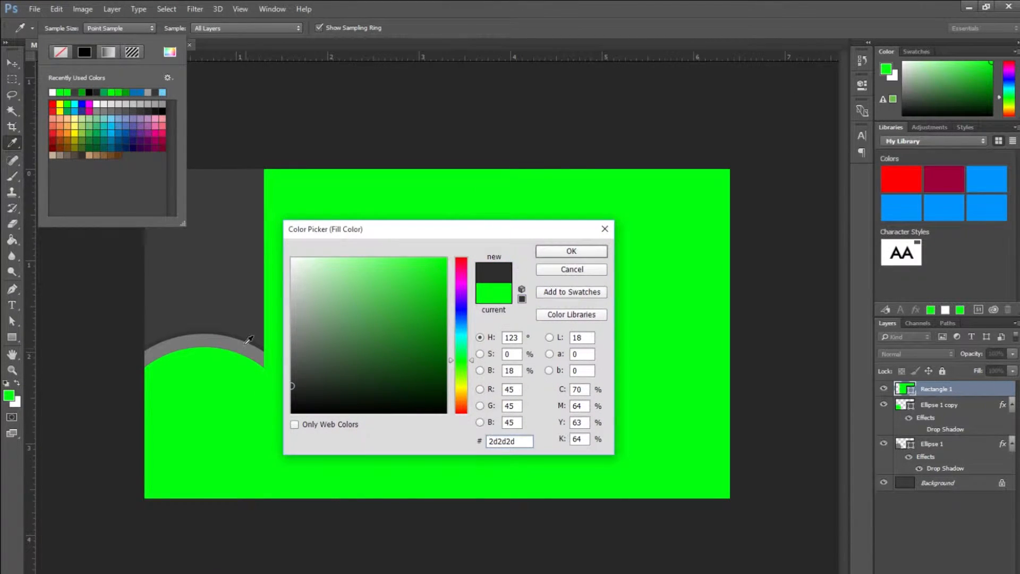
{"action": "left_click", "coordinate": [572, 250]}
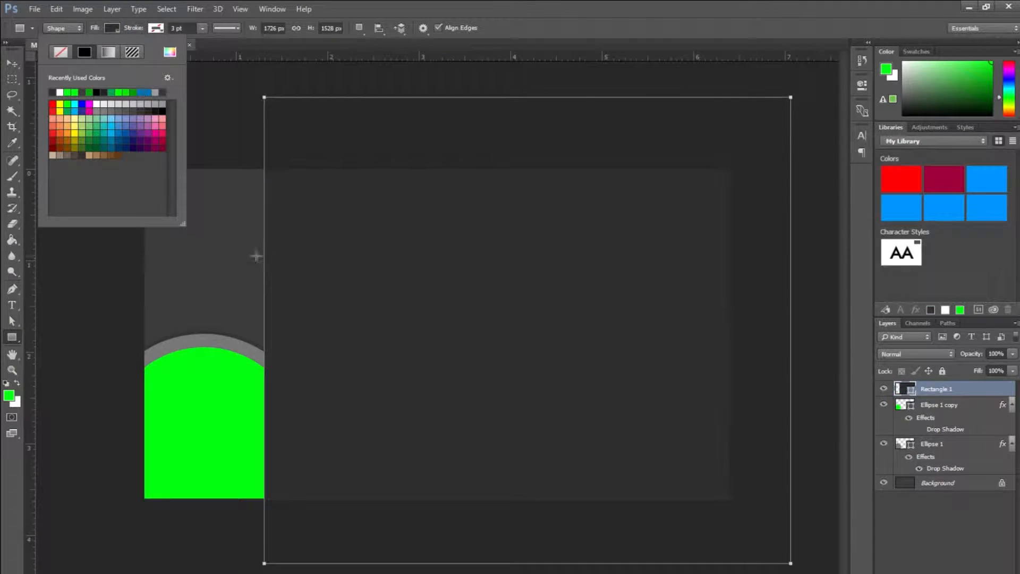
Rotate the dark rectangle diagonally and position it with its top corner just above the canvas's upper edge and its left corner over the green circle
{"action": "key", "text": "t"}
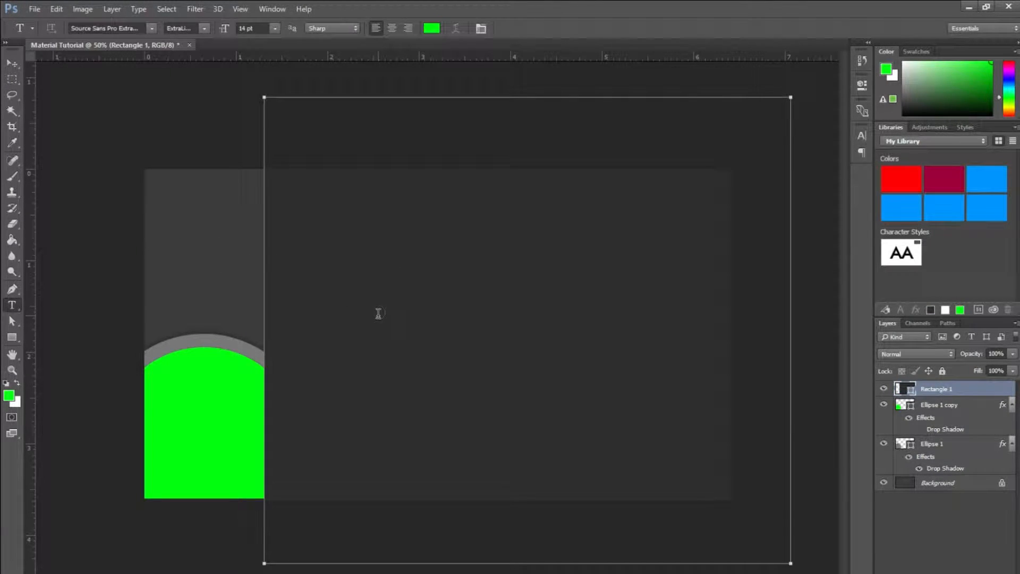
{"action": "key", "text": "v"}
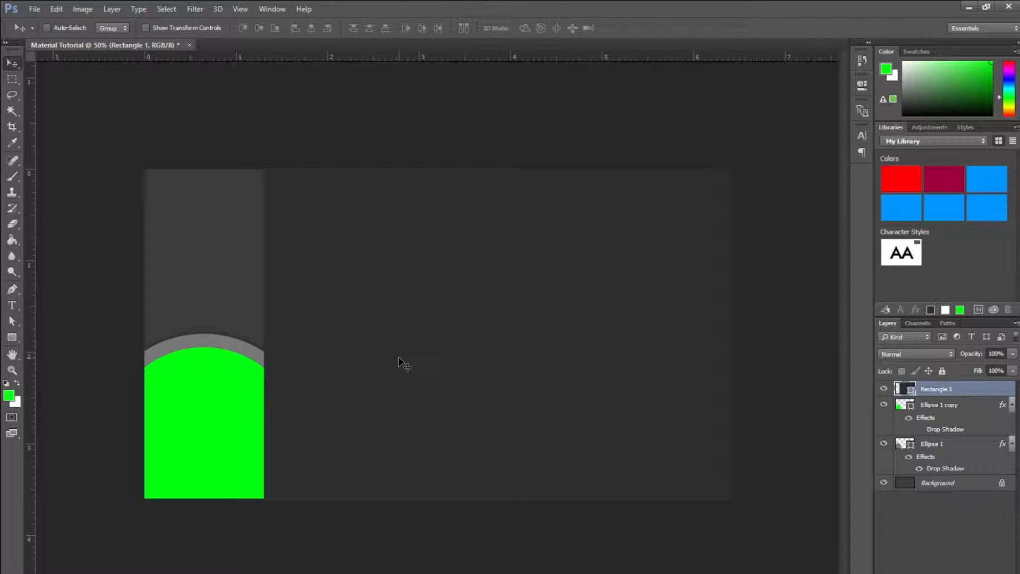
{"action": "key", "text": "ctrl+t"}
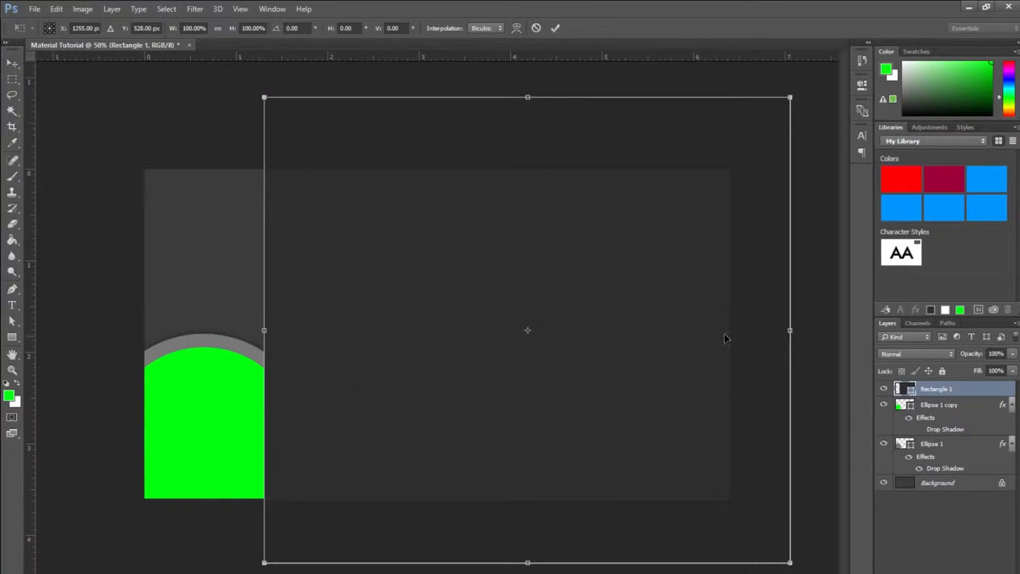
{"action": "left_click_drag", "start_coordinate": [812, 268], "coordinate": [686, 511]}
{"action": "left_click_drag", "start_coordinate": [644, 273], "coordinate": [628, 424]}
{"action": "left_click_drag", "start_coordinate": [727, 365], "coordinate": [715, 302]}
{"action": "left_click_drag", "start_coordinate": [649, 405], "coordinate": [652, 369]}
{"action": "left_click_drag", "start_coordinate": [768, 313], "coordinate": [763, 267]}
{"action": "key", "text": "Return"}
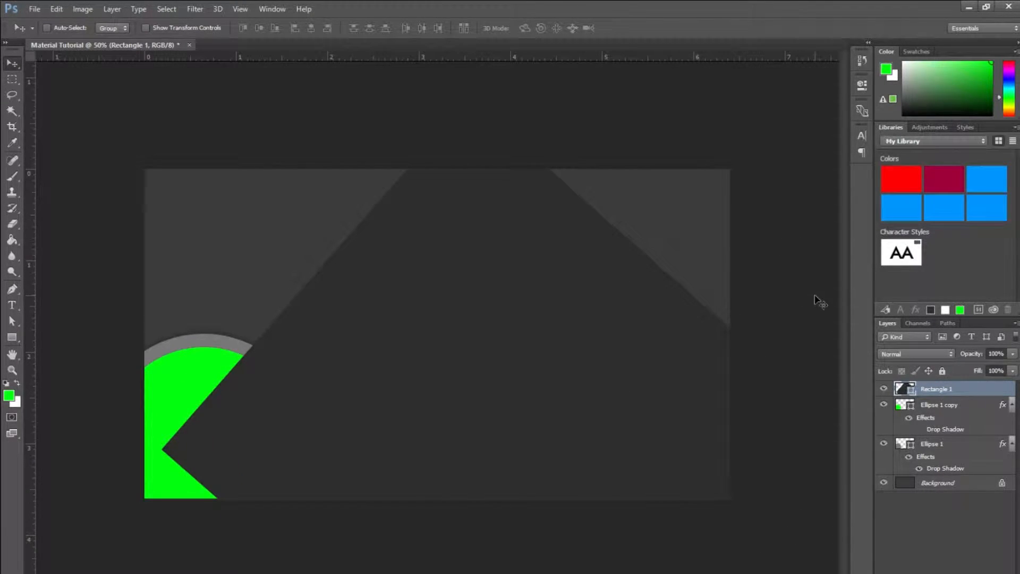
Move the rectangle's layer beneath both circle layers, directly above the background, and keep it selected
{"action": "left_click_drag", "start_coordinate": [917, 398], "coordinate": [935, 467]}
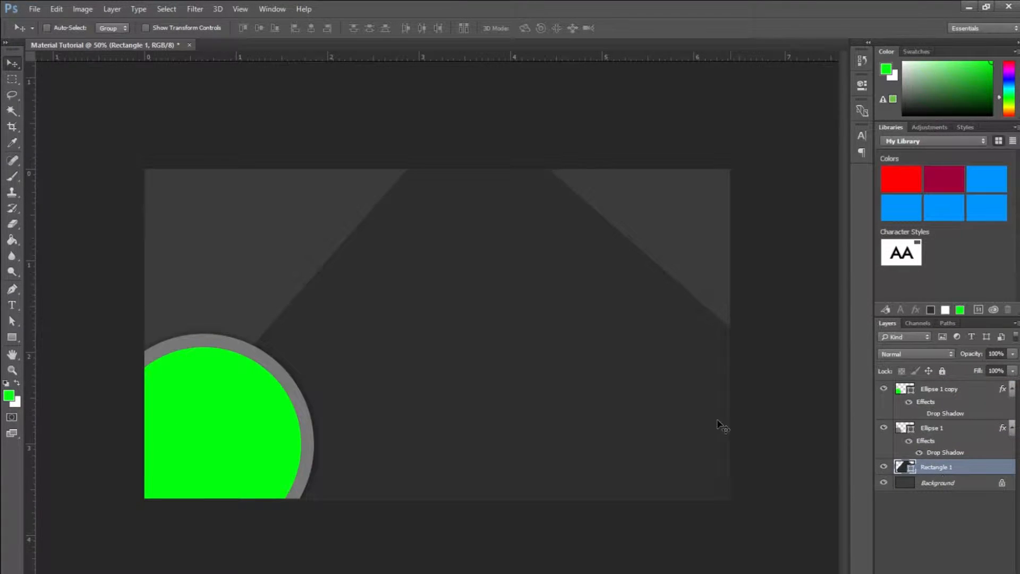
{"action": "left_click", "coordinate": [949, 529]}
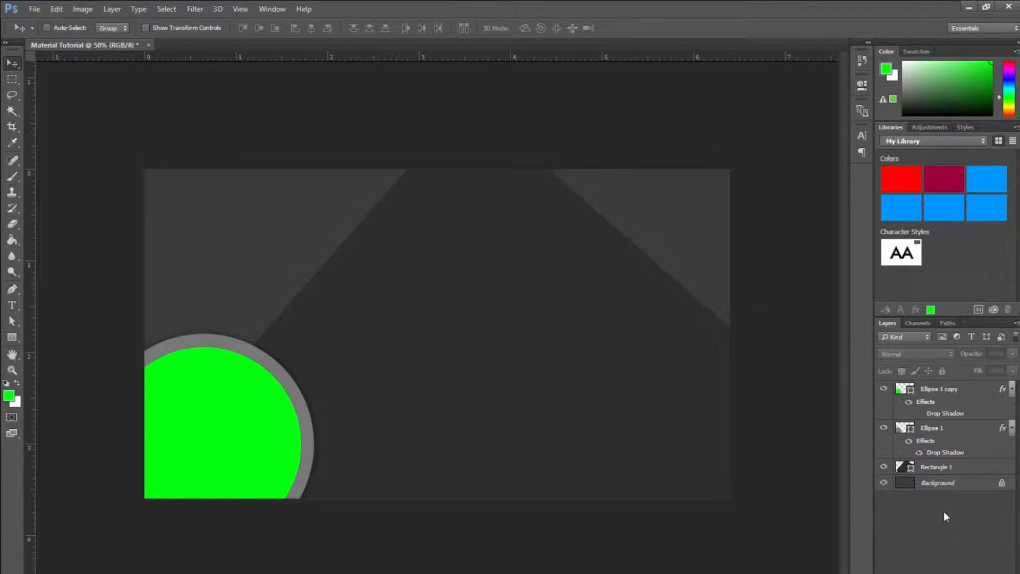
{"action": "left_click", "coordinate": [950, 481]}
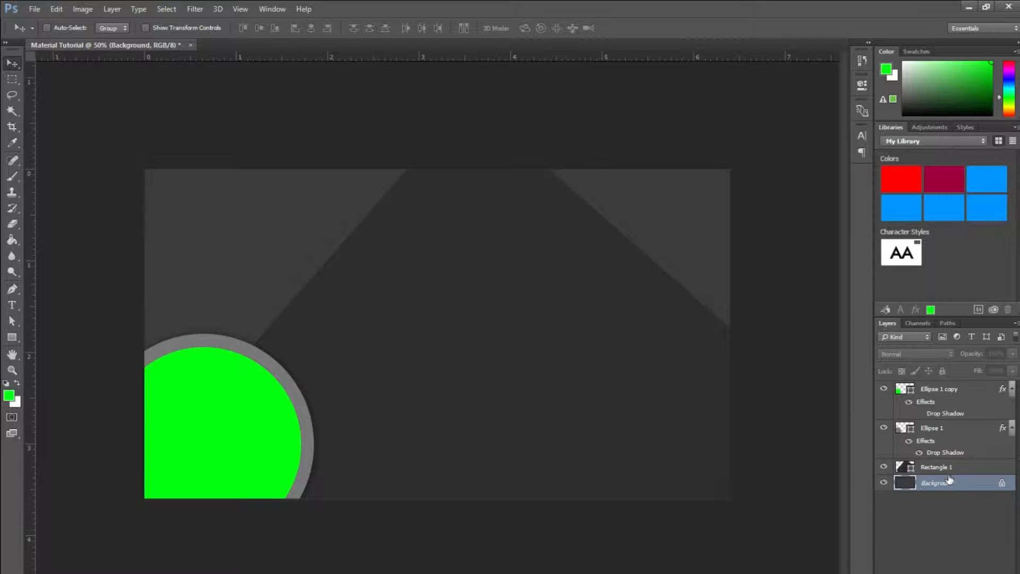
{"action": "left_click", "coordinate": [943, 468]}
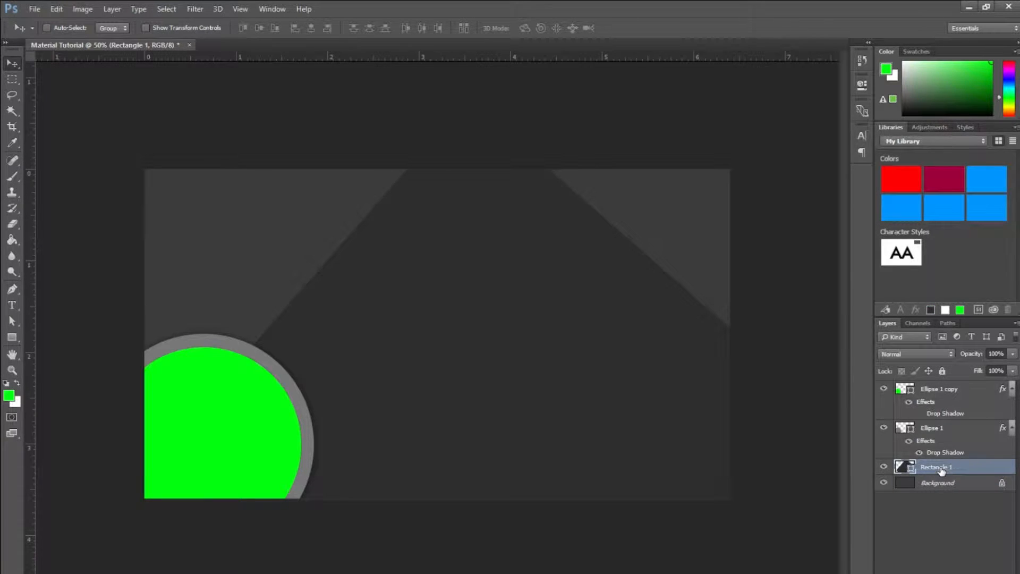
Add a drop shadow to the rectangle with 35% opacity, 90° angle and 19% spread, slightly enlarging the shadow size
{"action": "double_click", "coordinate": [980, 472]}
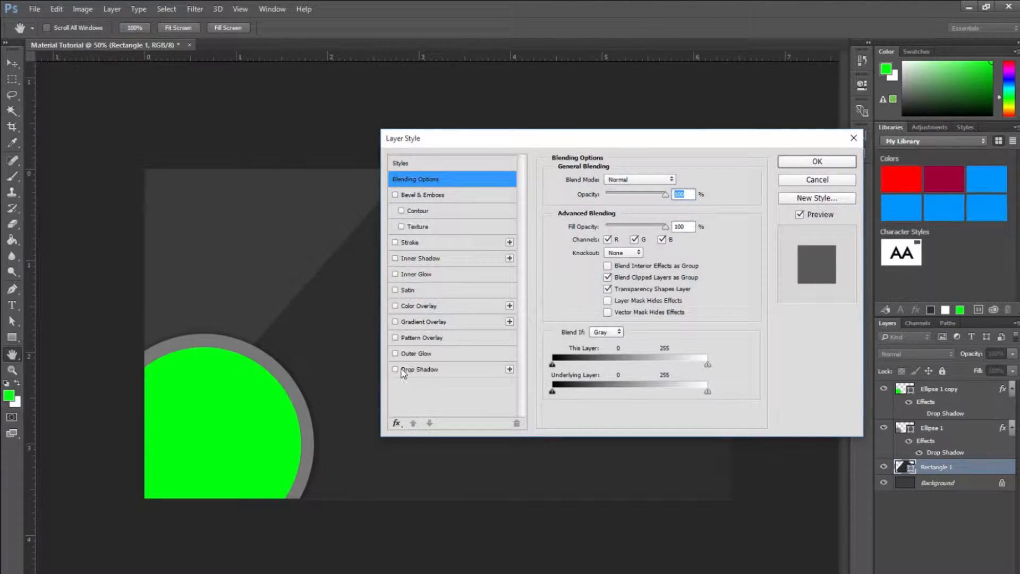
{"action": "left_click", "coordinate": [406, 372]}
{"action": "left_click_drag", "start_coordinate": [621, 144], "coordinate": [762, 145]}
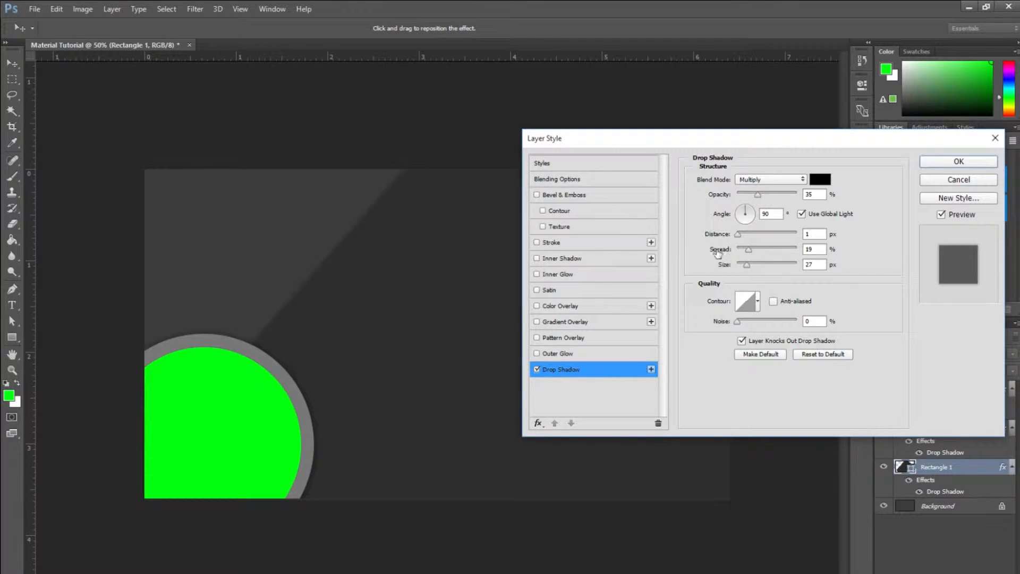
{"action": "left_click", "coordinate": [749, 266]}
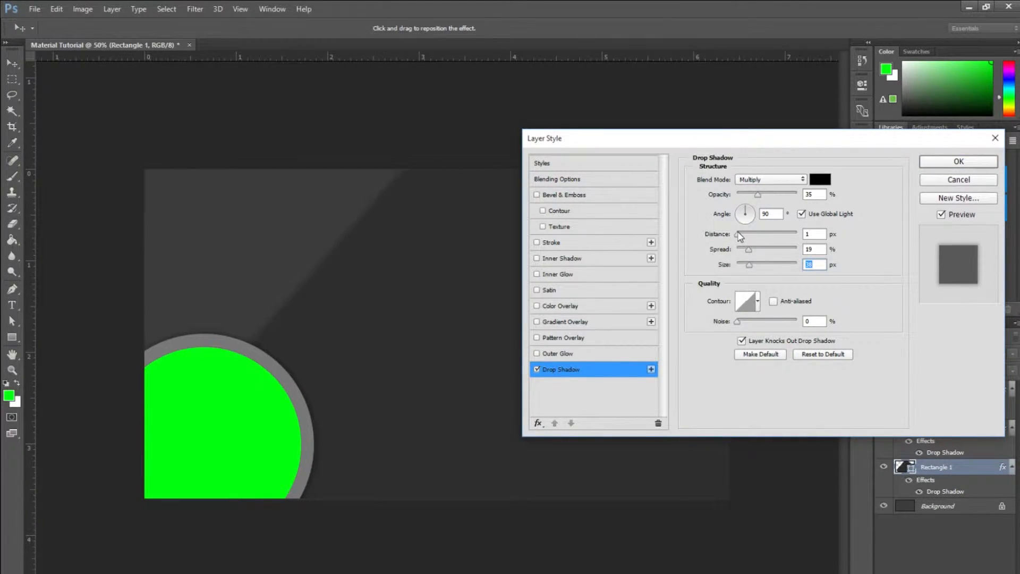
{"action": "left_click", "coordinate": [823, 233]}
{"action": "key", "text": "Return"}
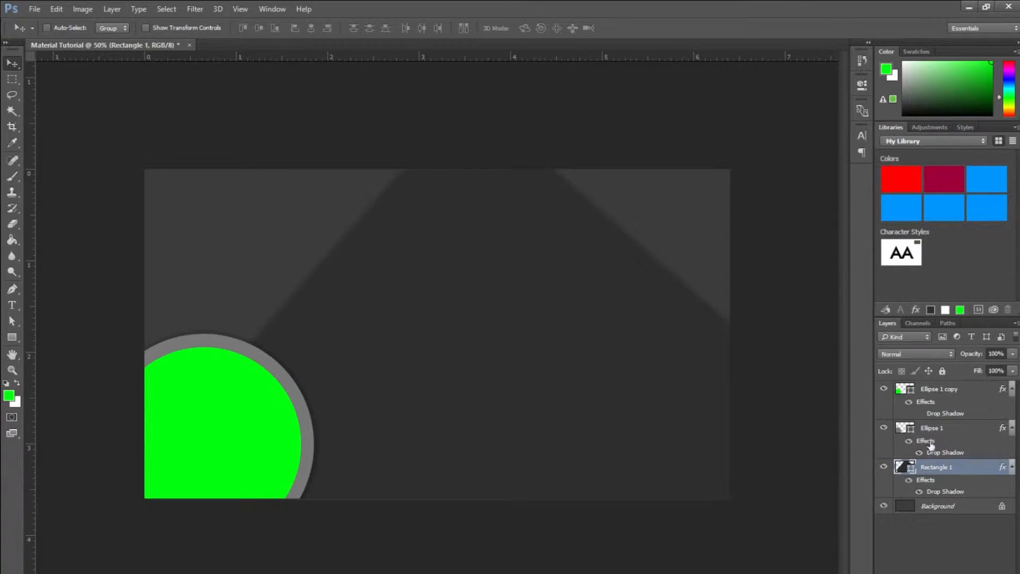
Duplicate the rectangle, rotate the copy about 13.3° clockwise and place its top corner at the canvas's upper edge, right of the original's peak
{"action": "left_click_drag", "start_coordinate": [511, 257], "coordinate": [524, 324]}
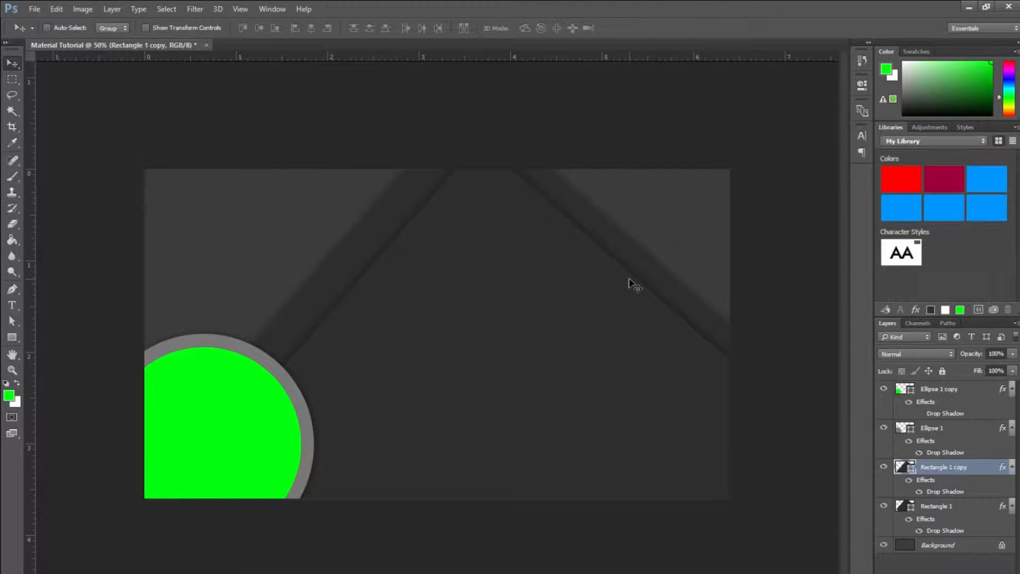
{"action": "key", "text": "ctrl+t"}
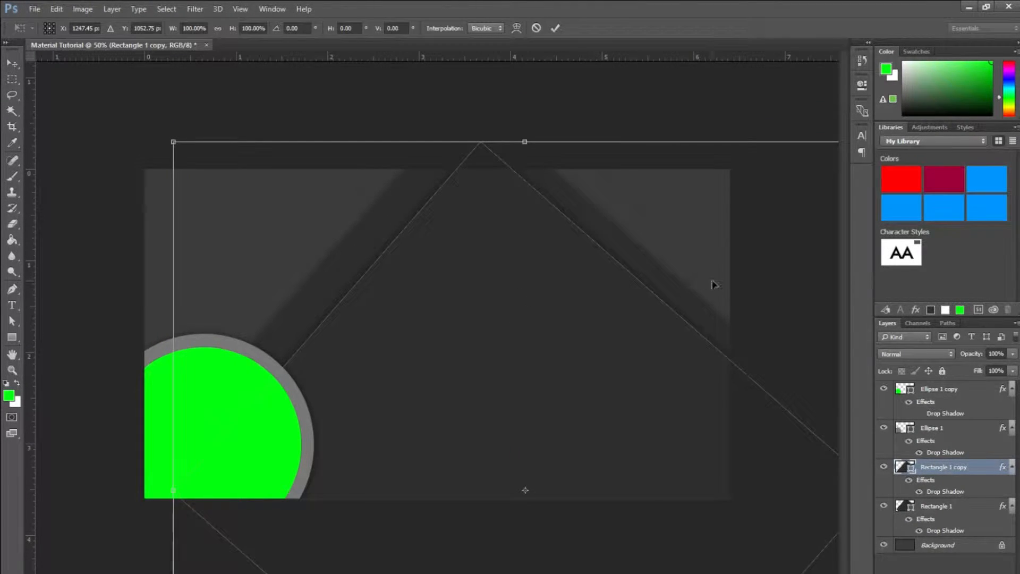
{"action": "left_click_drag", "start_coordinate": [549, 118], "coordinate": [626, 130]}
{"action": "left_click_drag", "start_coordinate": [561, 243], "coordinate": [597, 262]}
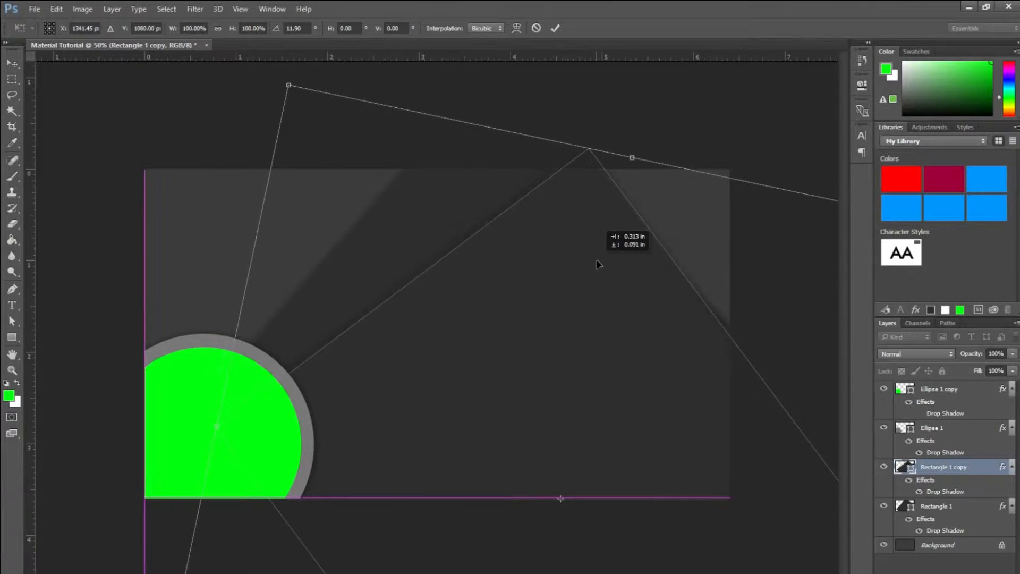
{"action": "left_click_drag", "start_coordinate": [610, 100], "coordinate": [620, 116]}
{"action": "left_click_drag", "start_coordinate": [597, 264], "coordinate": [613, 277]}
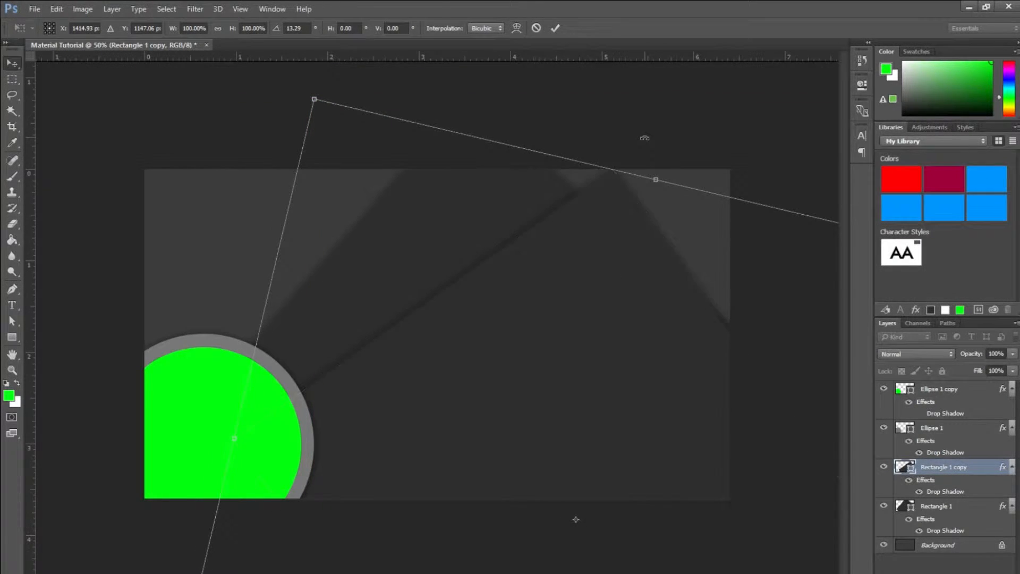
{"action": "key", "text": "Return"}
Recolor the duplicated rectangle to the lighter gray 414141 and rotate it about another 2.4° clockwise
{"action": "double_click", "coordinate": [902, 470]}
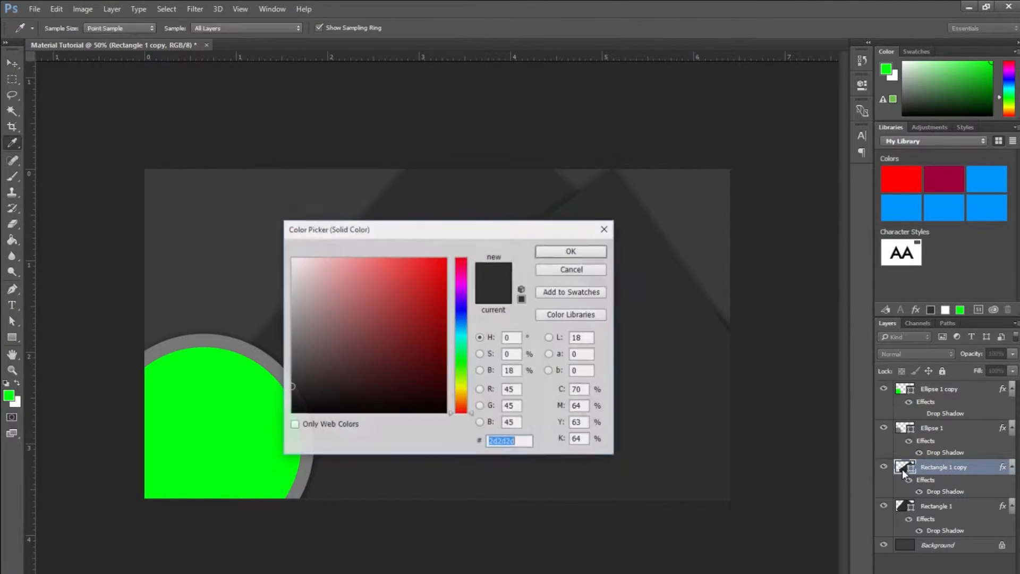
{"action": "left_click_drag", "start_coordinate": [340, 374], "coordinate": [284, 378]}
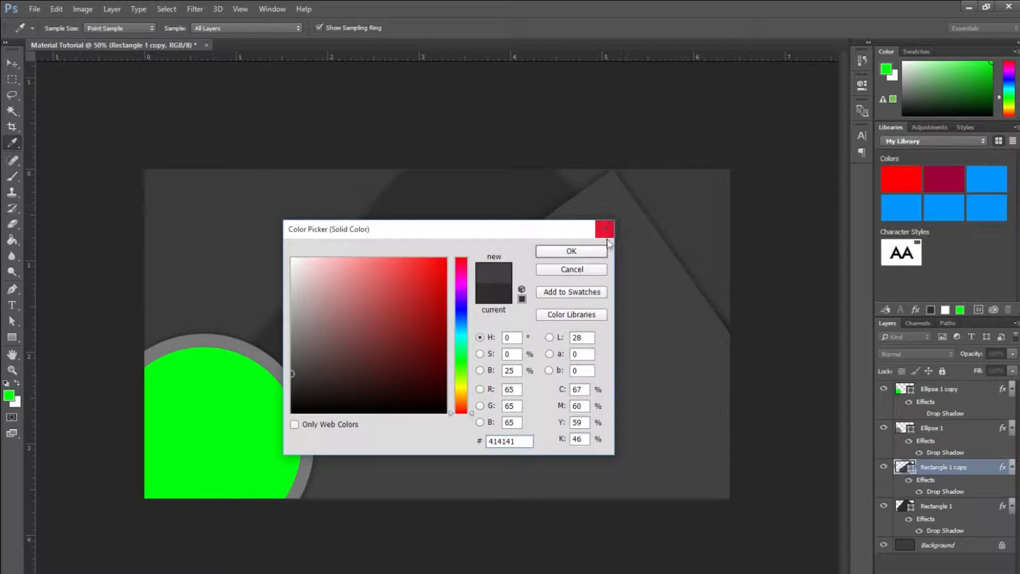
{"action": "left_click", "coordinate": [594, 248]}
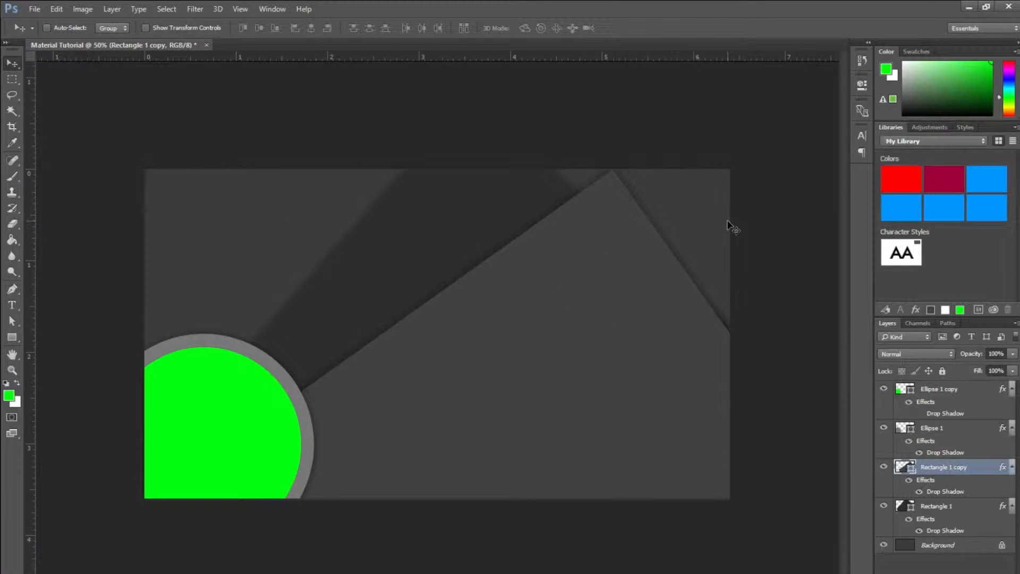
{"action": "key", "text": "ctrl+t"}
{"action": "left_click_drag", "start_coordinate": [619, 137], "coordinate": [654, 132]}
{"action": "key", "text": "Return"}
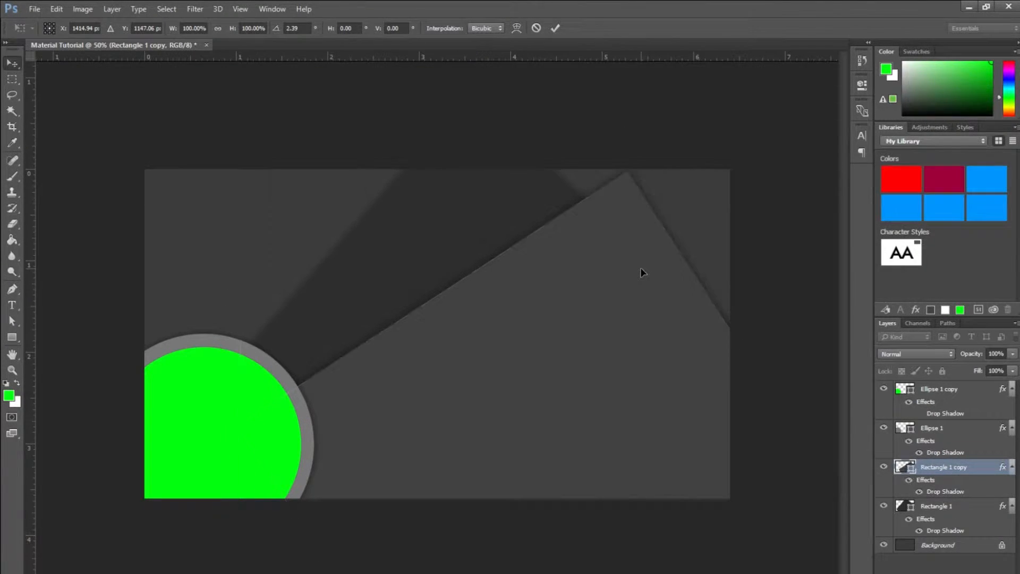
Duplicate the lighter rectangle, rotate the copy further clockwise and place its upper corner near the middle of the canvas's right edge
{"action": "left_click_drag", "start_coordinate": [612, 267], "coordinate": [636, 347]}
{"action": "key", "text": "ctrl+t"}
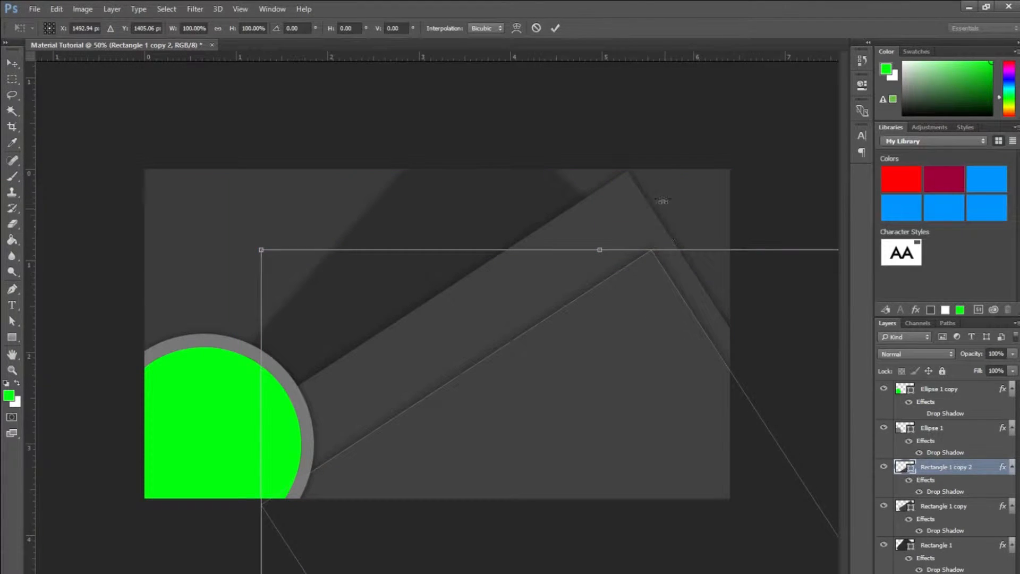
{"action": "left_click_drag", "start_coordinate": [623, 125], "coordinate": [750, 171]}
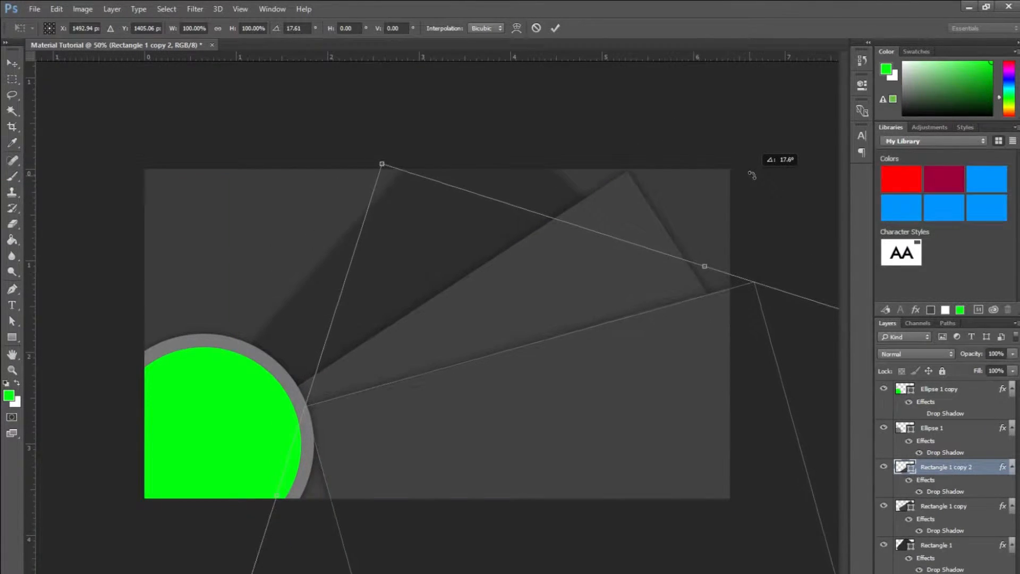
{"action": "left_click_drag", "start_coordinate": [680, 418], "coordinate": [634, 441]}
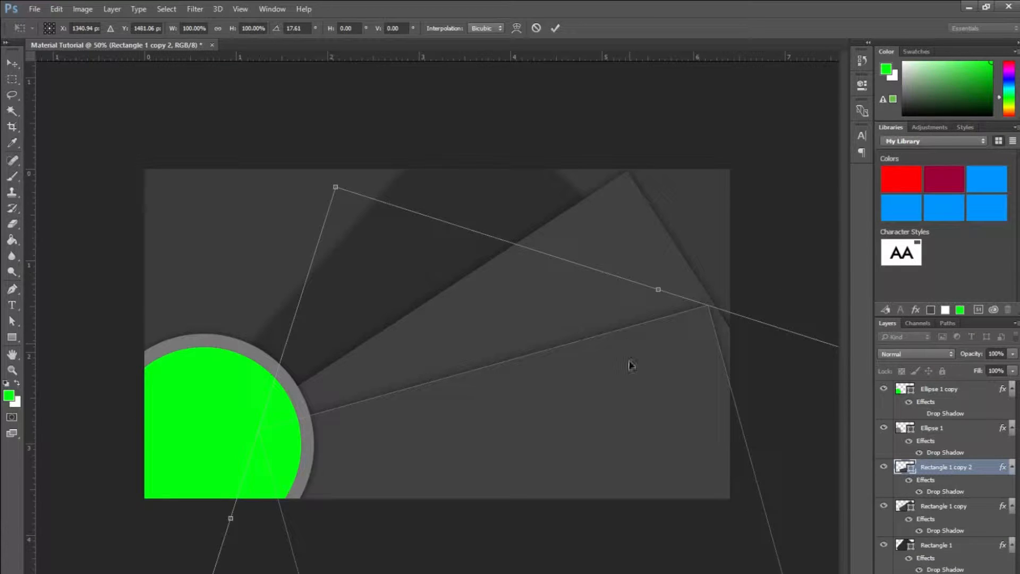
{"action": "left_click_drag", "start_coordinate": [670, 231], "coordinate": [695, 223]}
{"action": "left_click_drag", "start_coordinate": [614, 382], "coordinate": [612, 407]}
{"action": "key", "text": "Return"}
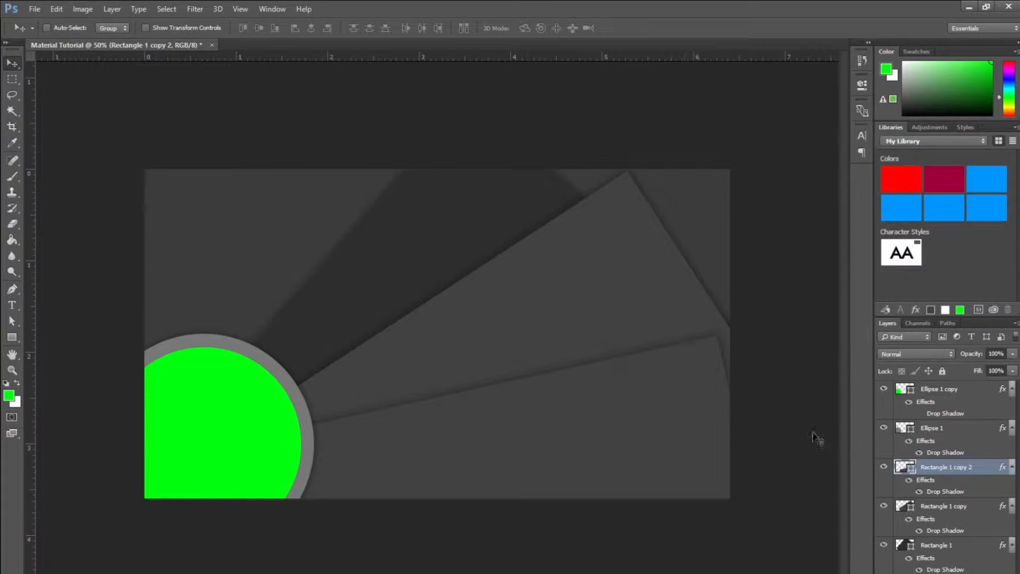
Recolor the lowest rectangle of the fan, the second copy, to the lighter gray 4f4f4f
{"action": "double_click", "coordinate": [902, 467]}
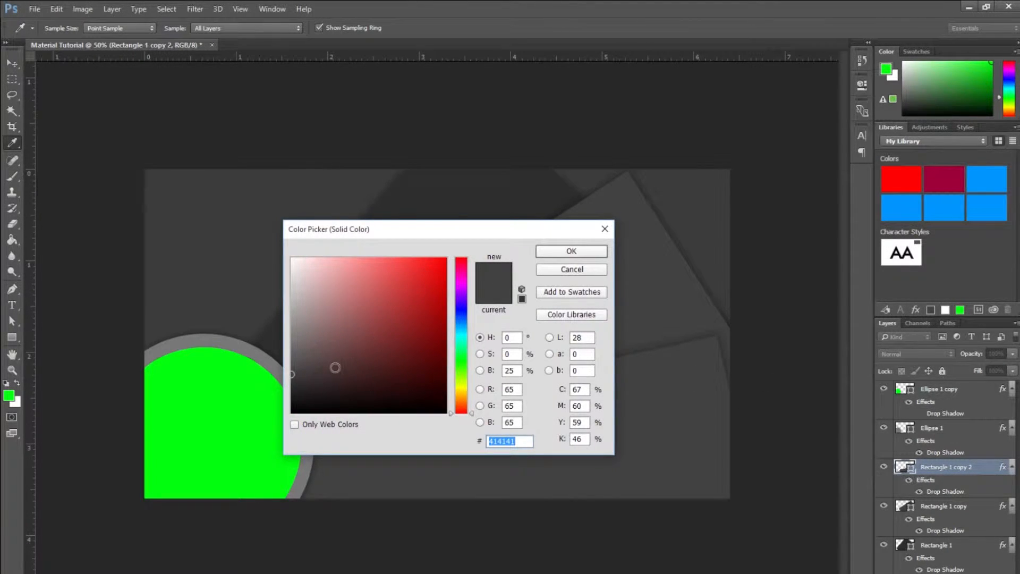
{"action": "type", "text": "4f4f4f"}
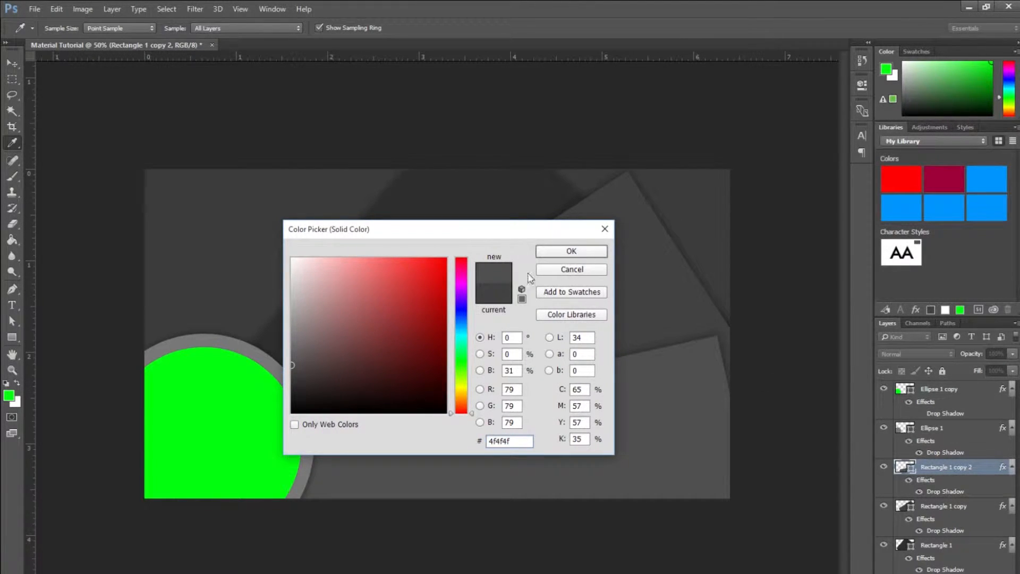
{"action": "left_click", "coordinate": [571, 252]}
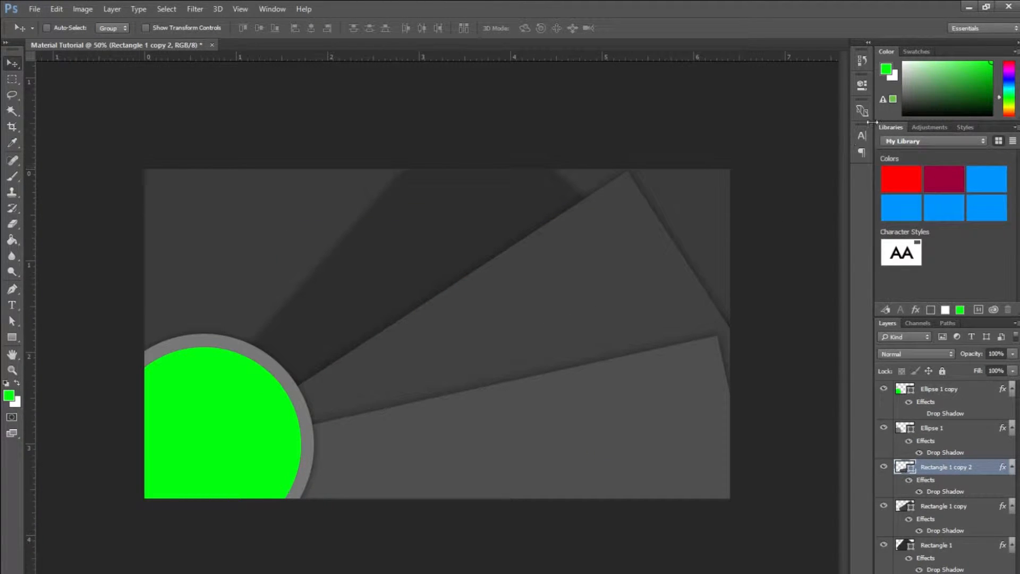
{"action": "double_click", "coordinate": [900, 467]}
{"action": "left_click", "coordinate": [445, 296]}
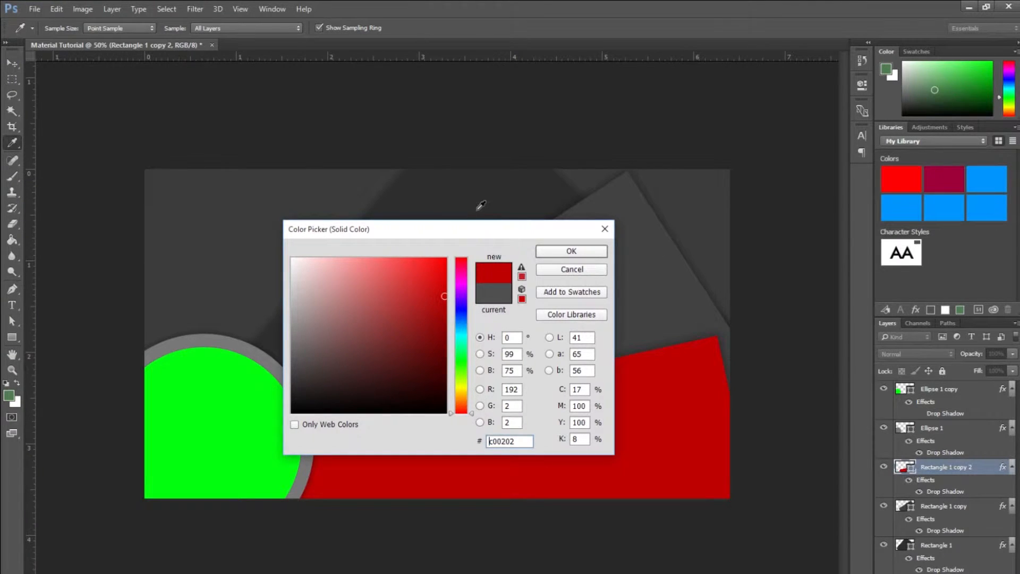
{"action": "left_click_drag", "start_coordinate": [459, 246], "coordinate": [651, 193]}
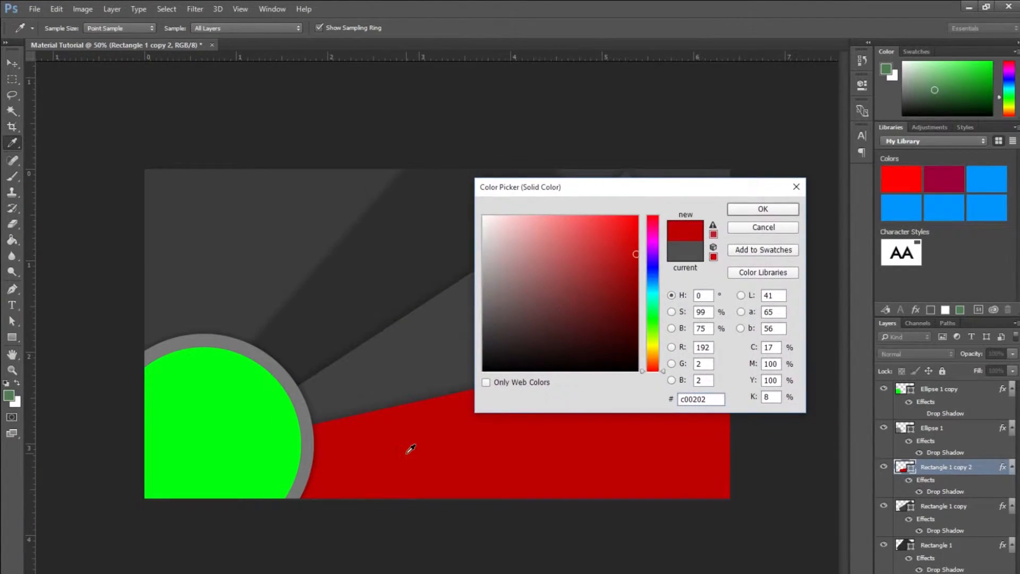
{"action": "left_click", "coordinate": [765, 222]}
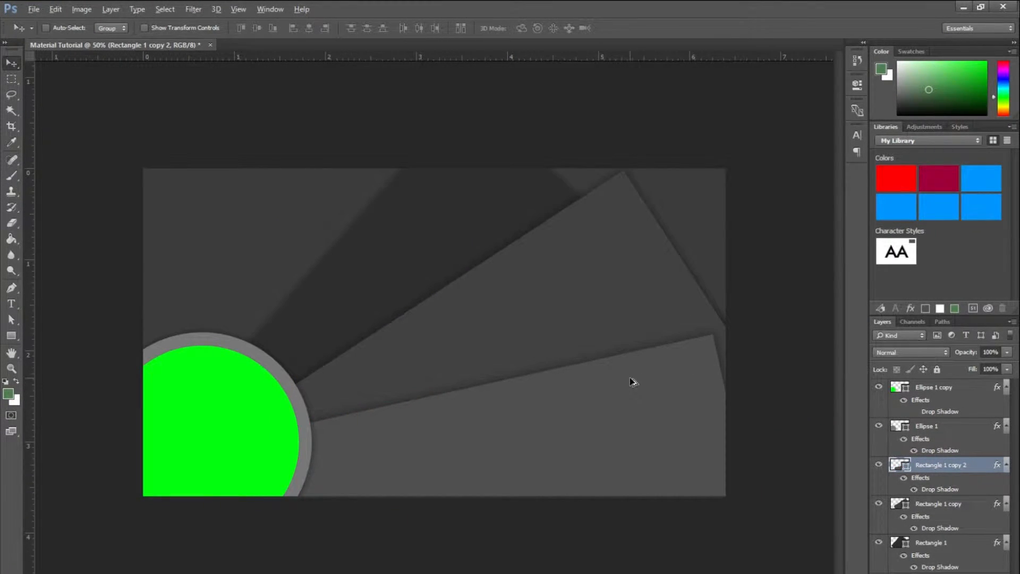
Draw a rectangle about 1754 × 730 px over the canvas's upper-right area and fill it with the circle's bright green, 02ff0e
{"action": "key", "text": "alt"}
{"action": "left_click", "coordinate": [11, 336]}
{"action": "left_click_drag", "start_coordinate": [300, 63], "coordinate": [835, 284]}
{"action": "left_click", "coordinate": [822, 78]}
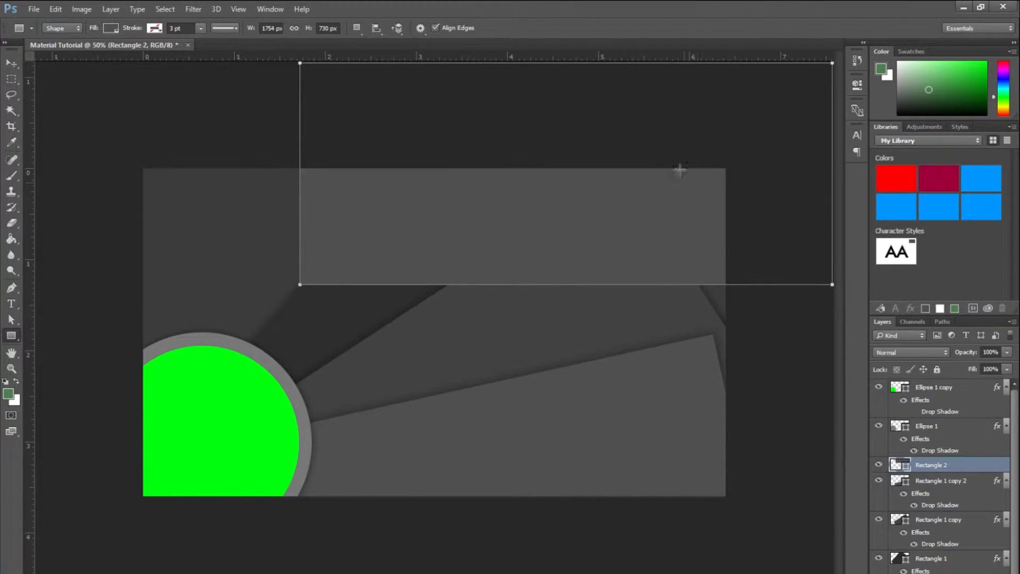
{"action": "double_click", "coordinate": [898, 466]}
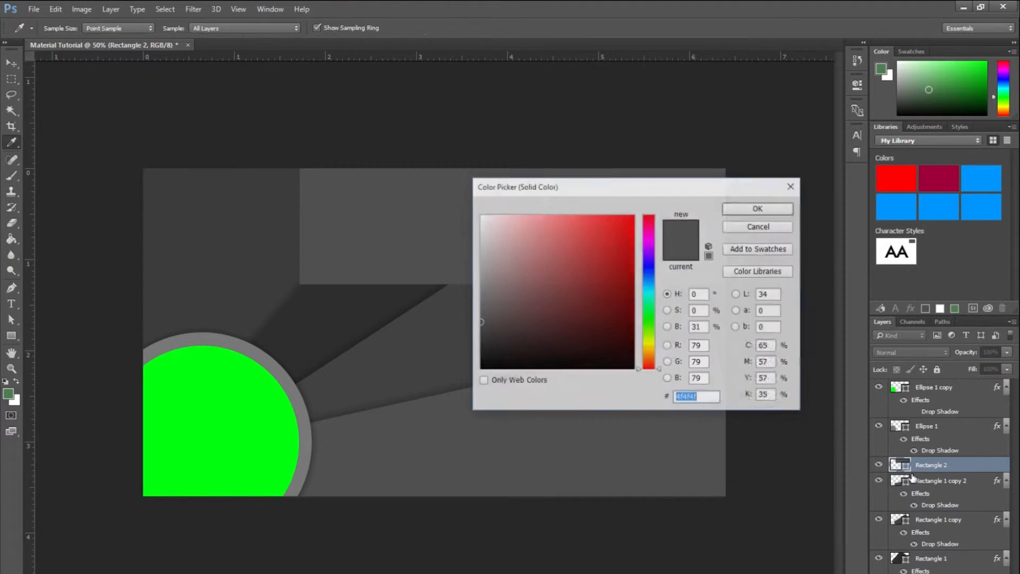
{"action": "left_click", "coordinate": [212, 420]}
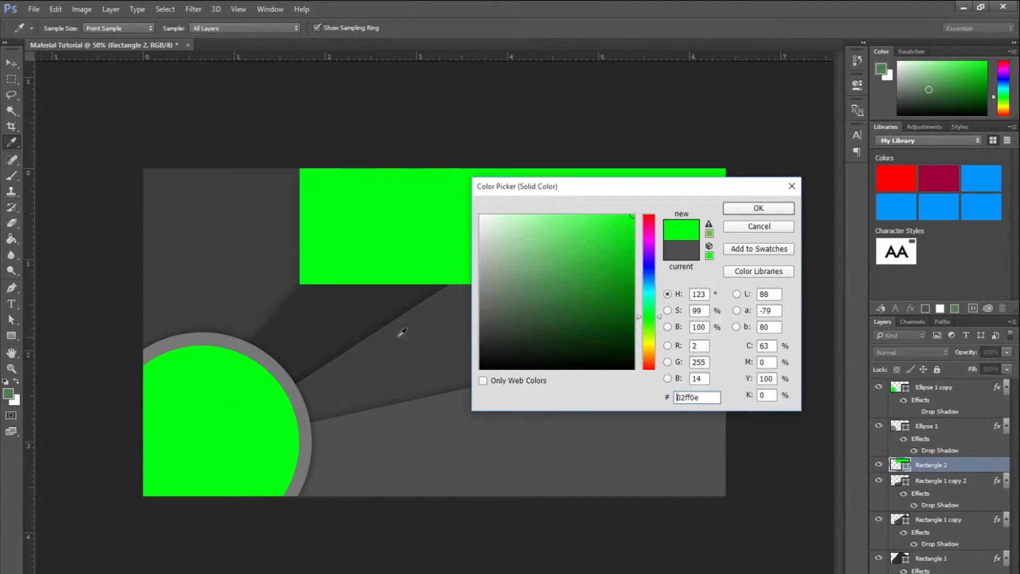
{"action": "left_click", "coordinate": [754, 208]}
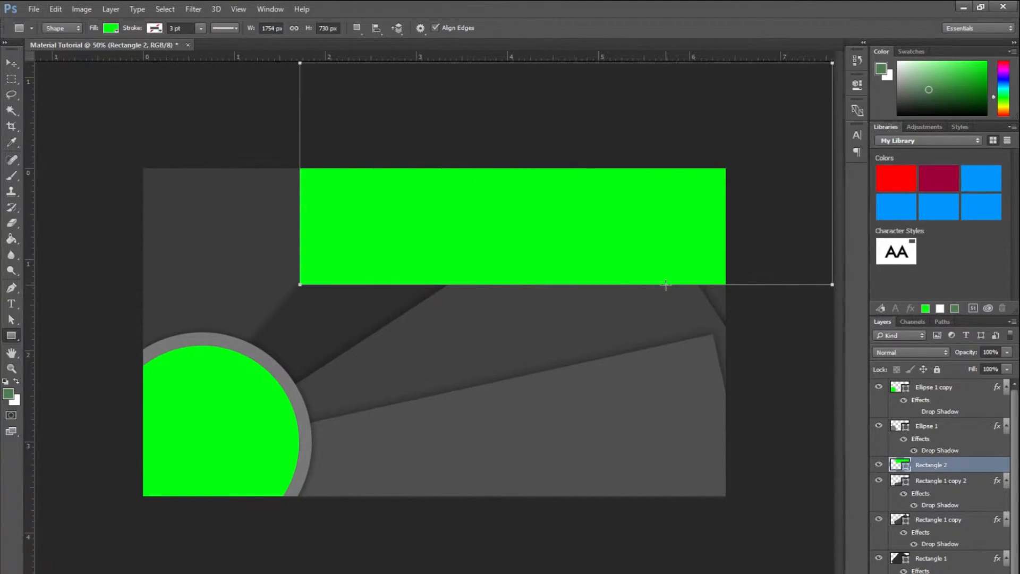
Rotate the green rectangle about 29.2° clockwise and place it so its lower edge cuts diagonally across the canvas's upper-right corner
{"action": "key", "text": "ctrl+t"}
{"action": "left_click_drag", "start_coordinate": [769, 301], "coordinate": [649, 324]}
{"action": "left_click_drag", "start_coordinate": [645, 230], "coordinate": [673, 199]}
{"action": "left_click_drag", "start_coordinate": [777, 389], "coordinate": [752, 397]}
{"action": "left_click_drag", "start_coordinate": [746, 275], "coordinate": [744, 277]}
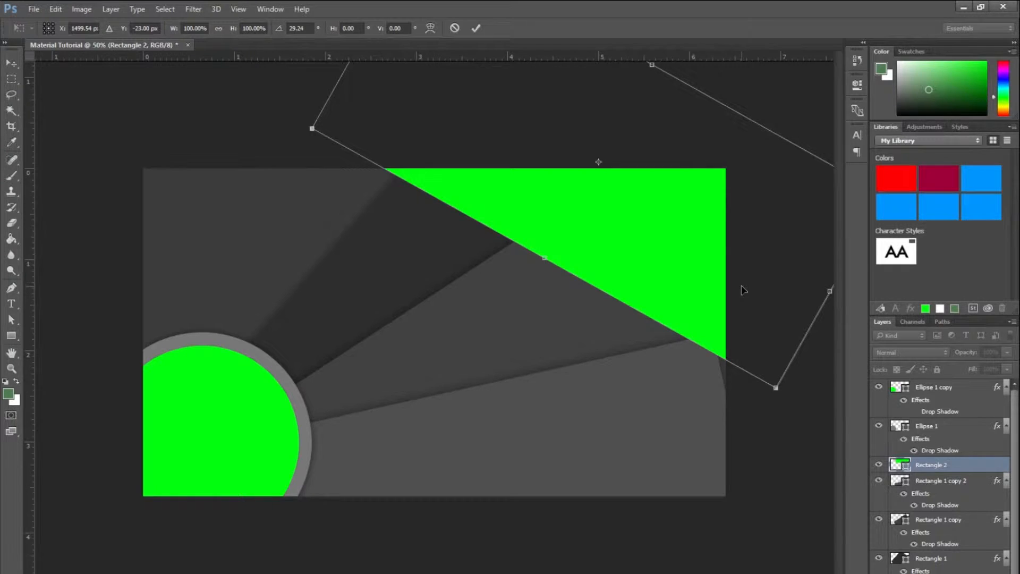
{"action": "key", "text": "Return"}
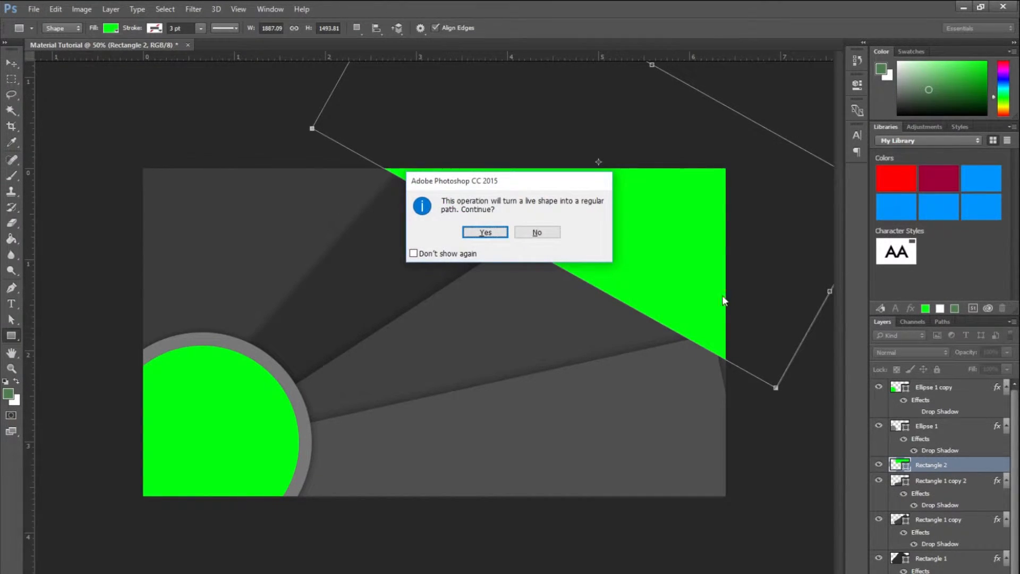
{"action": "left_click", "coordinate": [481, 233]}
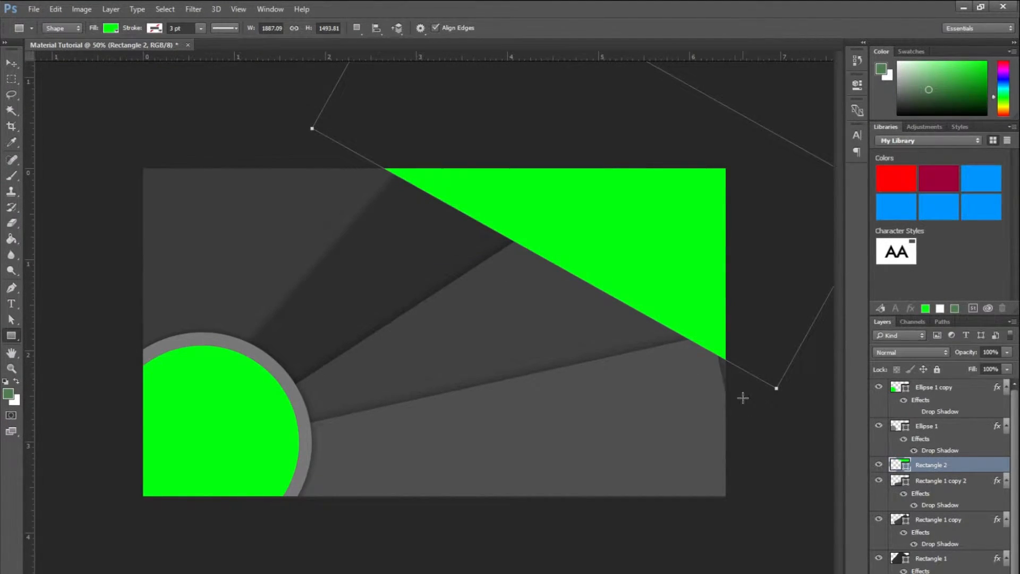
Add a drop shadow with the preset settings to the rotated green rectangle
{"action": "double_click", "coordinate": [975, 471]}
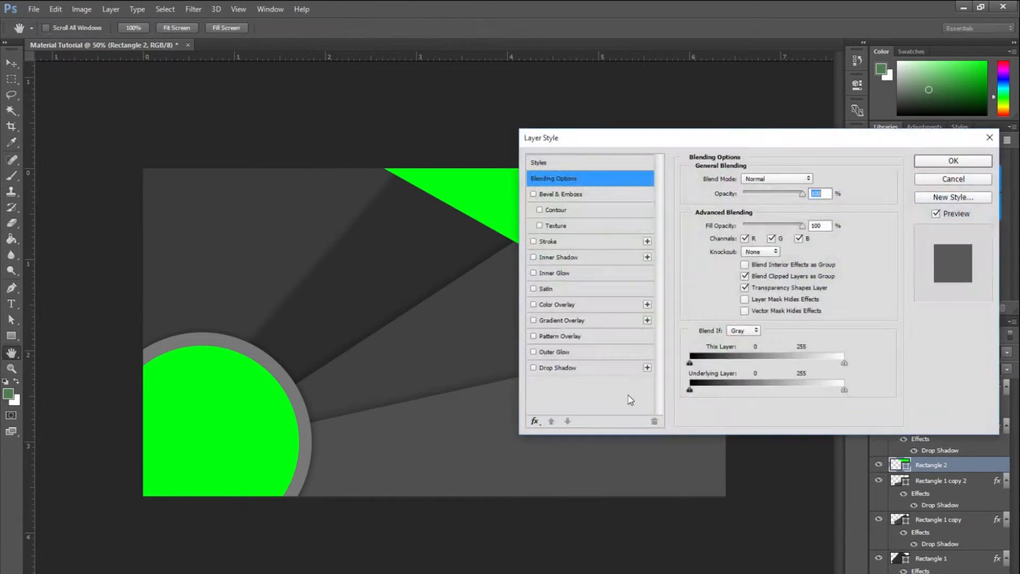
{"action": "left_click", "coordinate": [534, 367]}
{"action": "left_click", "coordinate": [935, 160]}
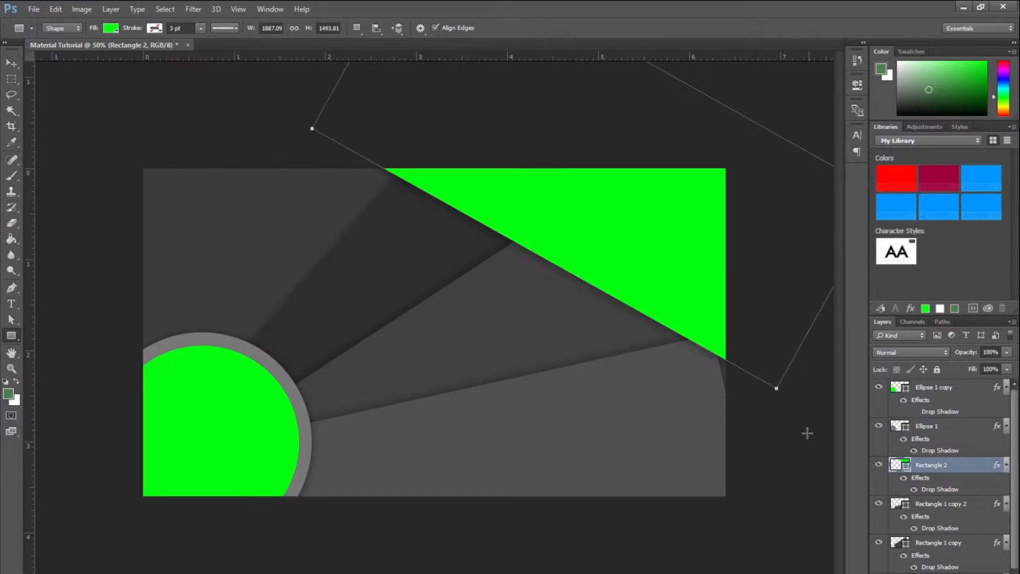
{"action": "key", "text": "v"}
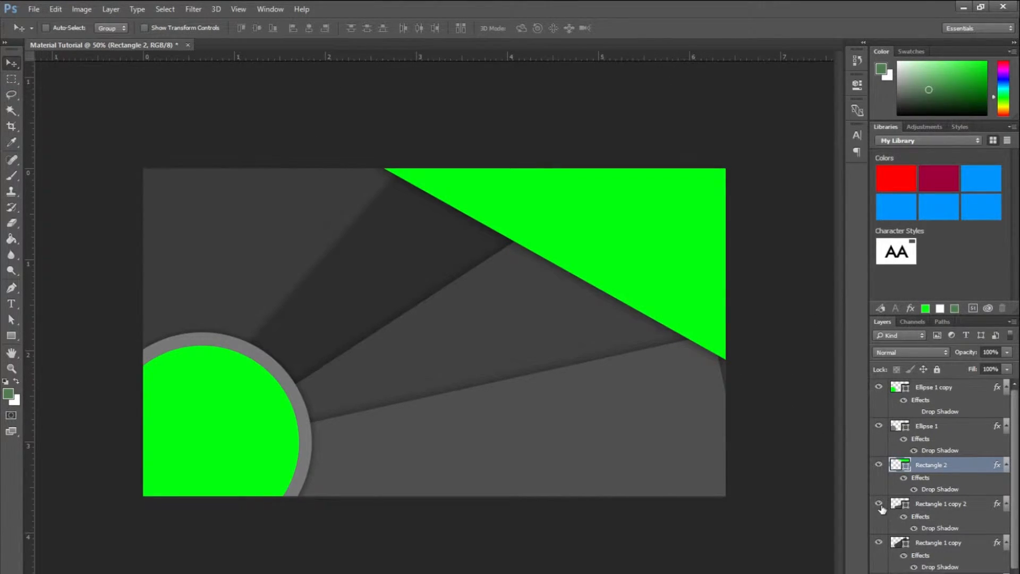
Toggle the drop shadow of the lowest gray rectangle off and on to compare its effect
{"action": "left_click", "coordinate": [914, 528]}
{"action": "left_click", "coordinate": [914, 528]}
{"action": "left_click", "coordinate": [914, 529]}
{"action": "left_click", "coordinate": [914, 529]}
Duplicate the green rectangle and offset the copy toward the canvas's upper-right corner, leaving a narrow diagonal band of the original
{"action": "left_click", "coordinate": [945, 398]}
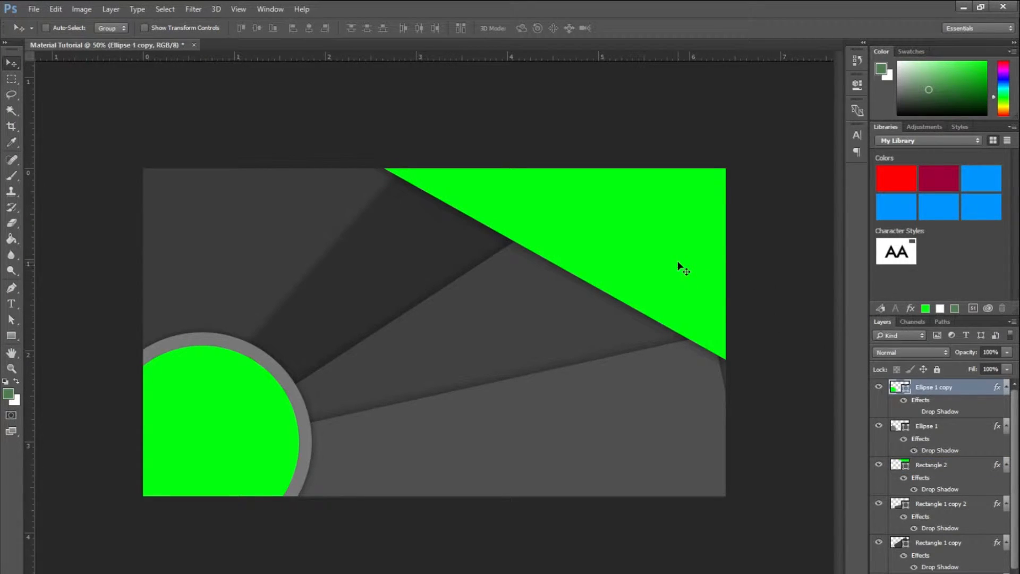
{"action": "mouse_move", "coordinate": [636, 274]}
{"action": "left_mouse_down"}
{"action": "mouse_move", "coordinate": [651, 250]}
{"action": "mouse_move", "coordinate": [640, 274]}
{"action": "left_mouse_up"}
{"action": "left_click", "coordinate": [944, 464]}
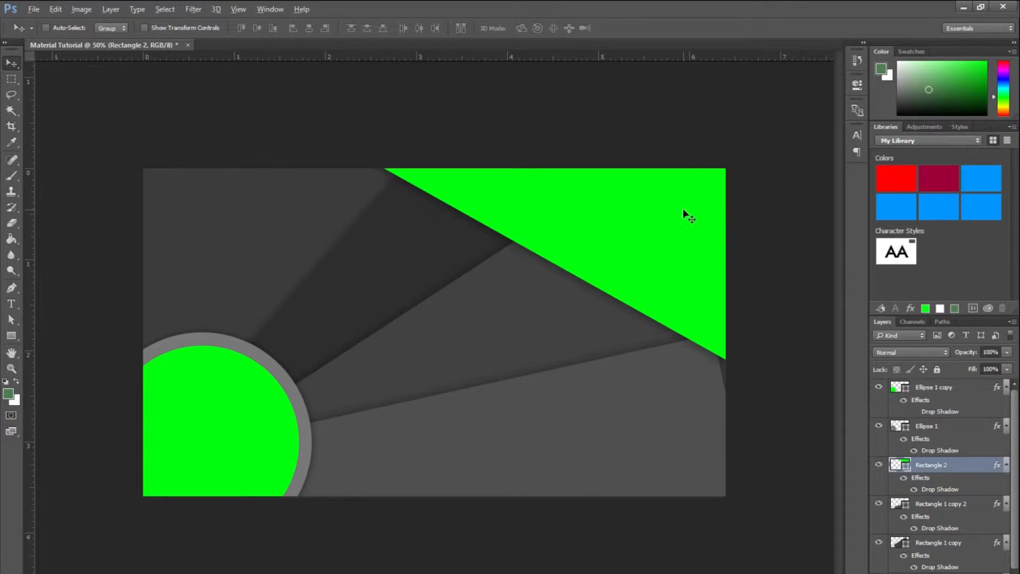
{"action": "left_click_drag", "start_coordinate": [653, 230], "coordinate": [669, 219]}
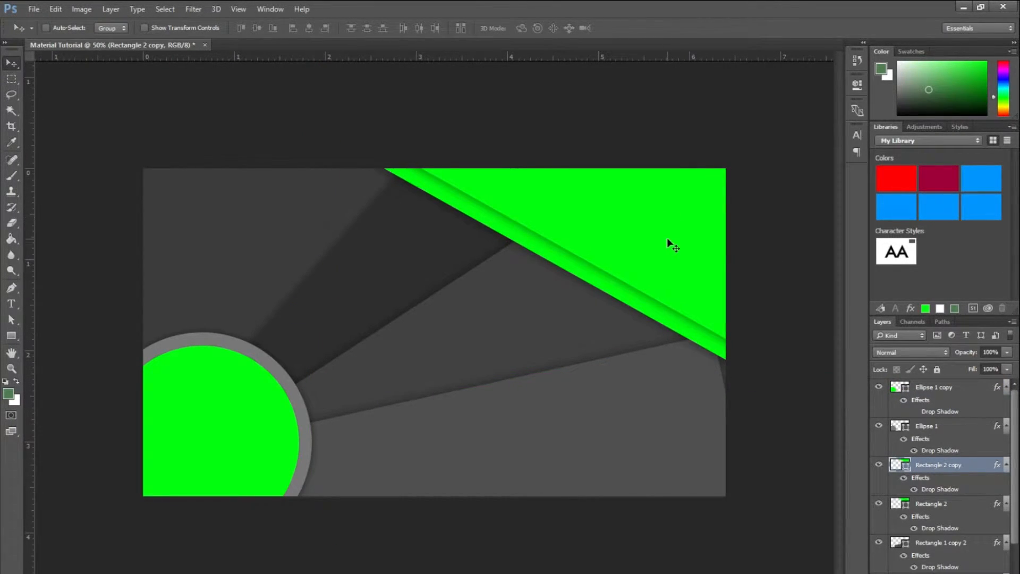
Recolor the duplicated corner rectangle to turquoise 27ffbf and hide its drop shadow
{"action": "double_click", "coordinate": [897, 461]}
{"action": "left_click", "coordinate": [442, 299]}
{"action": "left_click", "coordinate": [436, 288]}
{"action": "left_click_drag", "start_coordinate": [549, 186], "coordinate": [572, 347]}
{"action": "left_click", "coordinate": [509, 376]}
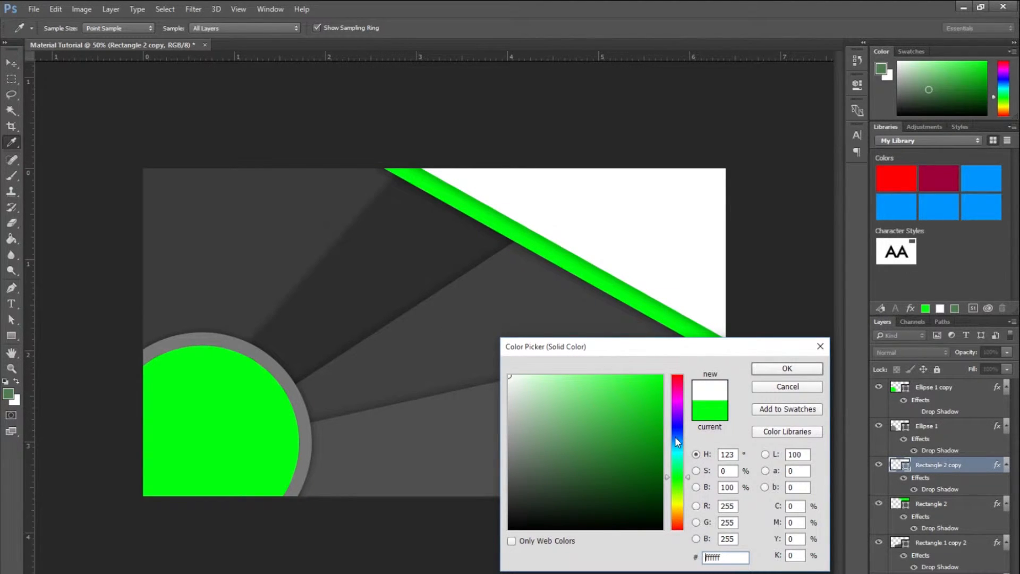
{"action": "left_click_drag", "start_coordinate": [673, 416], "coordinate": [671, 501]}
{"action": "mouse_move", "coordinate": [632, 425]}
{"action": "left_mouse_down"}
{"action": "mouse_move", "coordinate": [649, 421]}
{"action": "mouse_move", "coordinate": [731, 321]}
{"action": "left_mouse_up"}
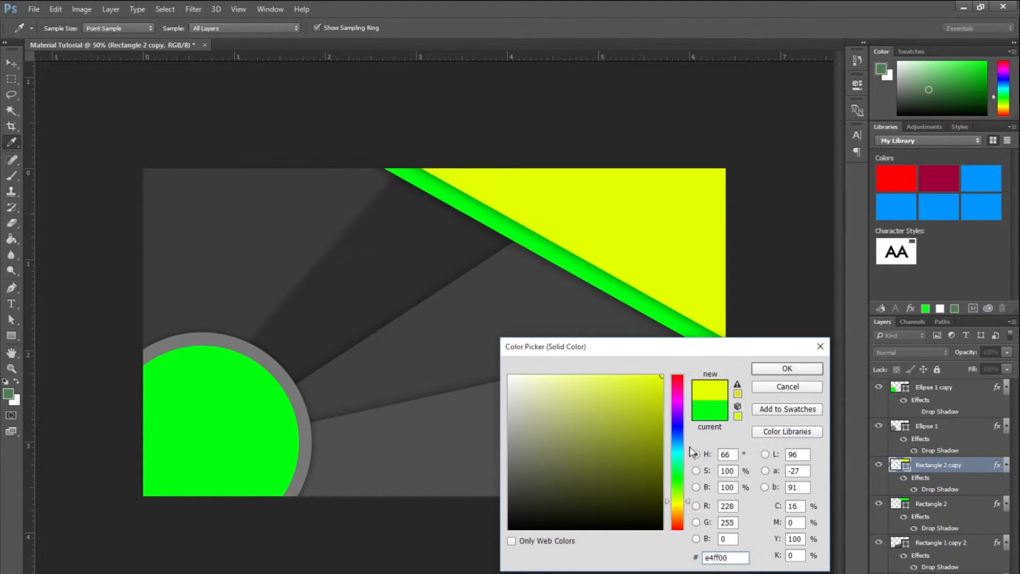
{"action": "left_click_drag", "start_coordinate": [680, 471], "coordinate": [678, 460]}
{"action": "left_click", "coordinate": [644, 421]}
{"action": "left_click_drag", "start_coordinate": [644, 422], "coordinate": [639, 376]}
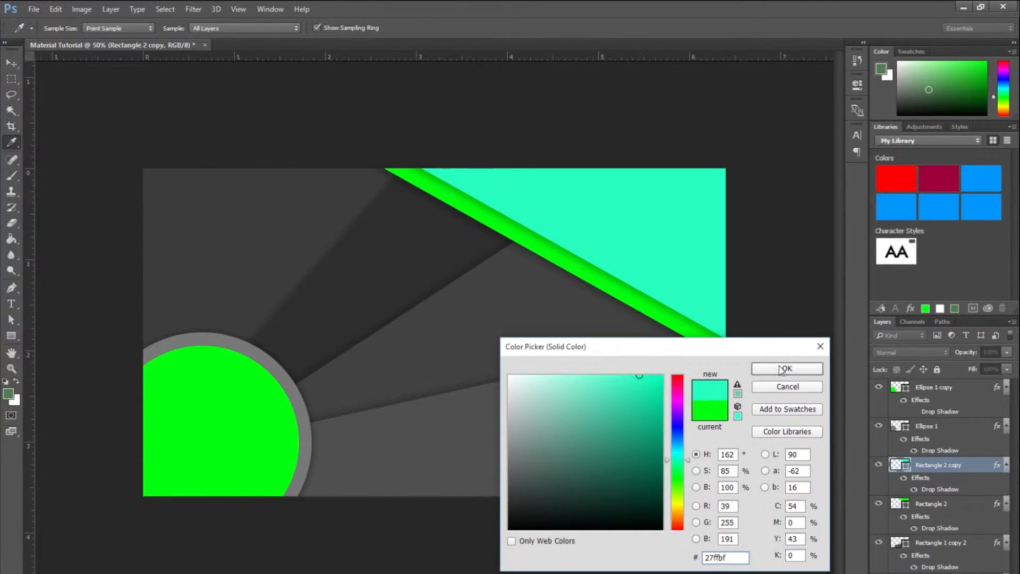
{"action": "left_click", "coordinate": [782, 371]}
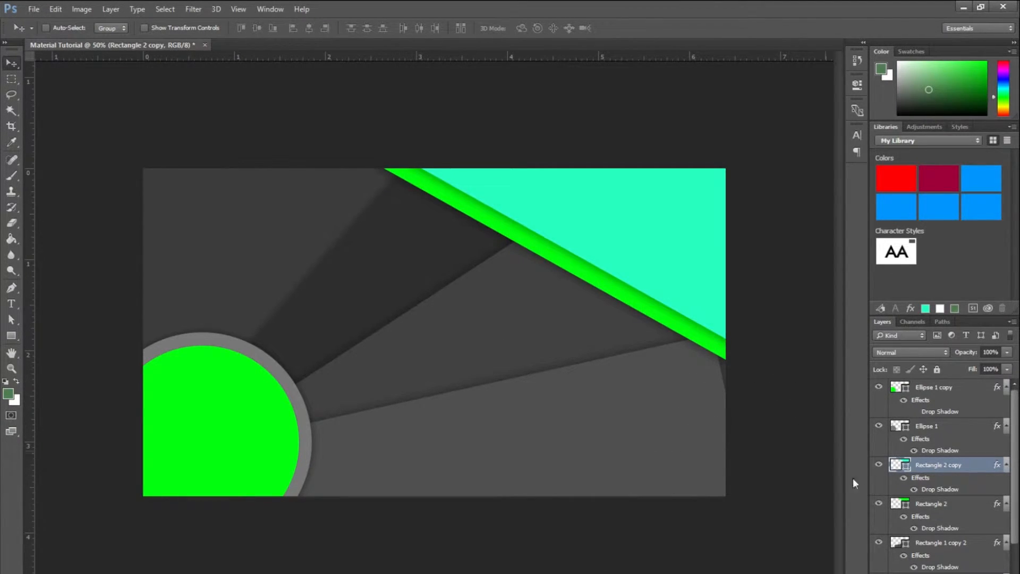
{"action": "left_click", "coordinate": [915, 489]}
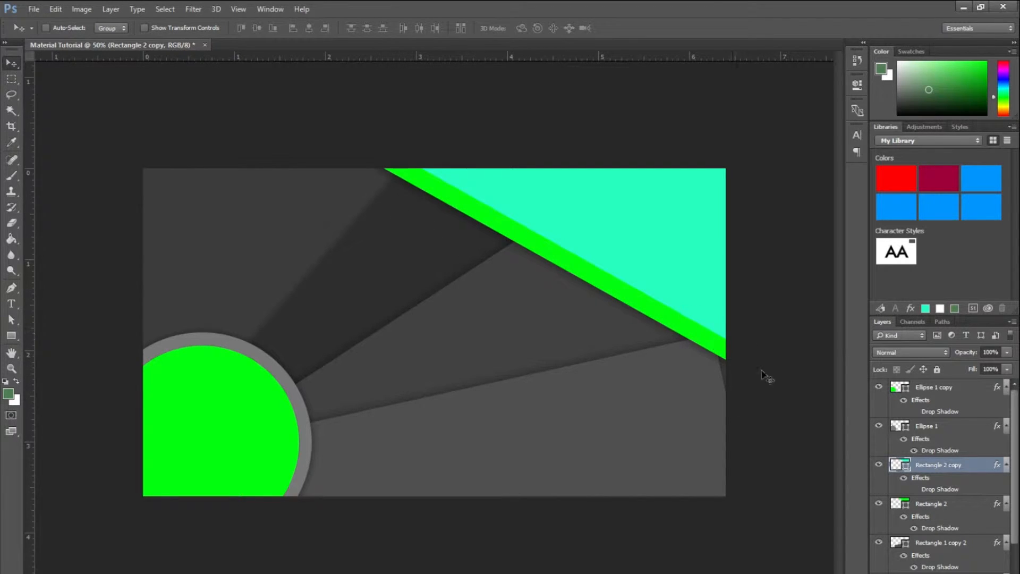
Recolor the original corner rectangle, the narrow diagonal band, to gray 494949
{"action": "double_click", "coordinate": [898, 504]}
{"action": "mouse_move", "coordinate": [616, 420]}
{"action": "left_mouse_down"}
{"action": "mouse_move", "coordinate": [605, 409]}
{"action": "mouse_move", "coordinate": [564, 419]}
{"action": "mouse_move", "coordinate": [605, 393]}
{"action": "mouse_move", "coordinate": [594, 433]}
{"action": "mouse_move", "coordinate": [571, 437]}
{"action": "mouse_move", "coordinate": [584, 401]}
{"action": "mouse_move", "coordinate": [613, 434]}
{"action": "mouse_move", "coordinate": [610, 469]}
{"action": "mouse_move", "coordinate": [596, 466]}
{"action": "mouse_move", "coordinate": [594, 444]}
{"action": "mouse_move", "coordinate": [647, 441]}
{"action": "mouse_move", "coordinate": [620, 424]}
{"action": "left_mouse_up"}
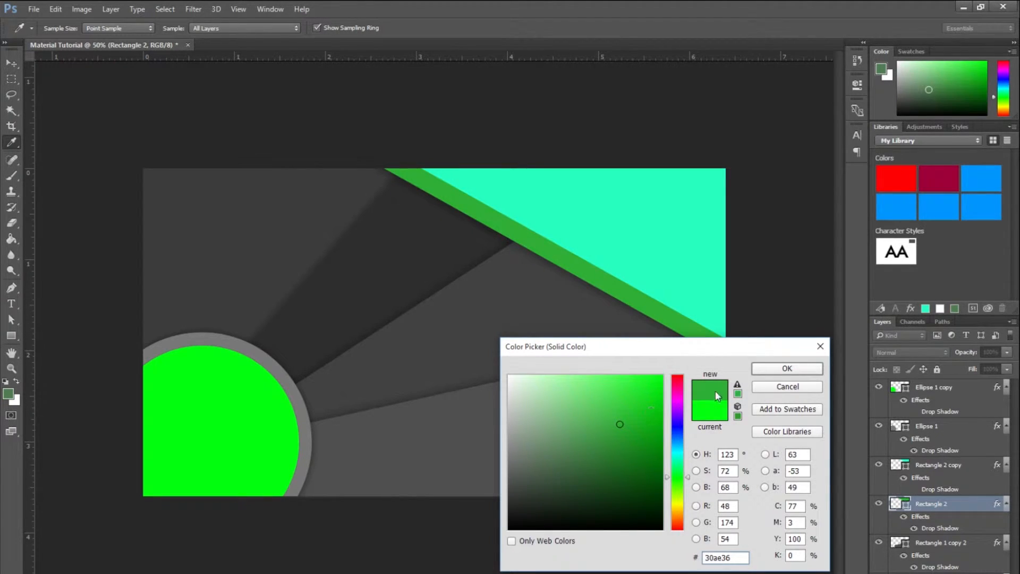
{"action": "left_click_drag", "start_coordinate": [479, 495], "coordinate": [481, 481]}
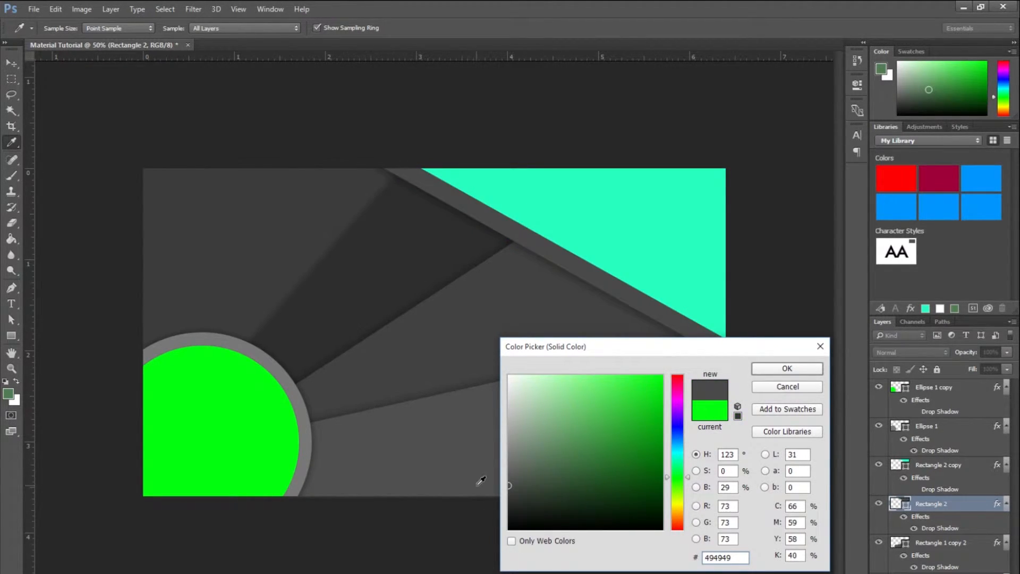
{"action": "left_click", "coordinate": [787, 368]}
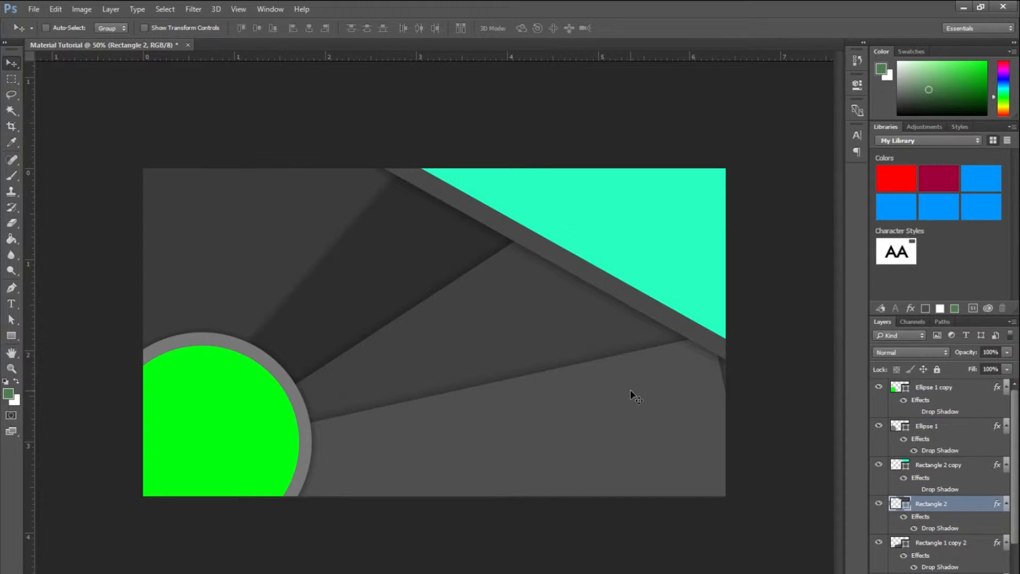
Draw a hexagon about 585 × 676 px over the canvas's upper-left corner and delete it
{"action": "left_click", "coordinate": [12, 336]}
{"action": "left_click", "coordinate": [44, 367]}
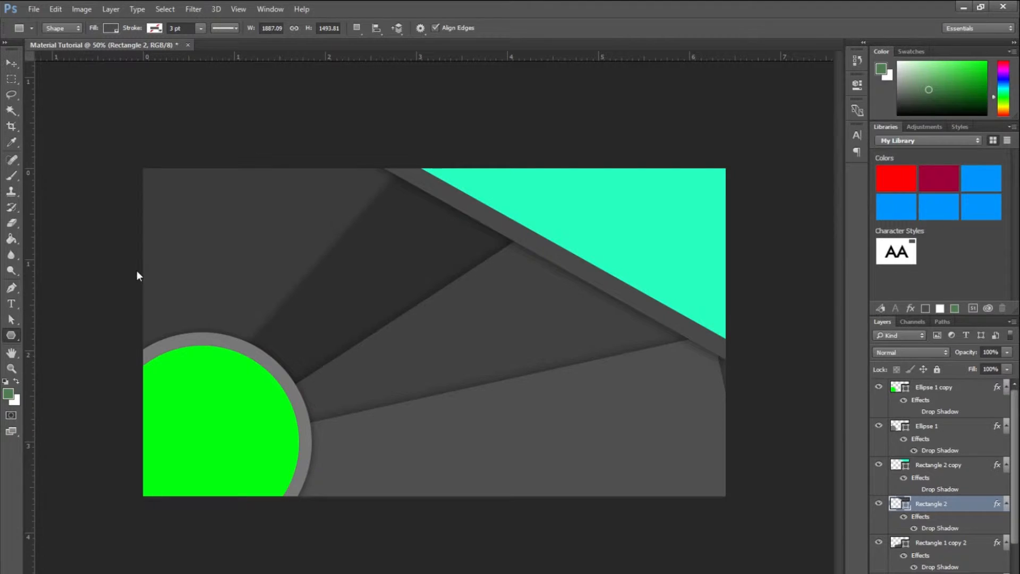
{"action": "left_click_drag", "start_coordinate": [177, 180], "coordinate": [193, 83]}
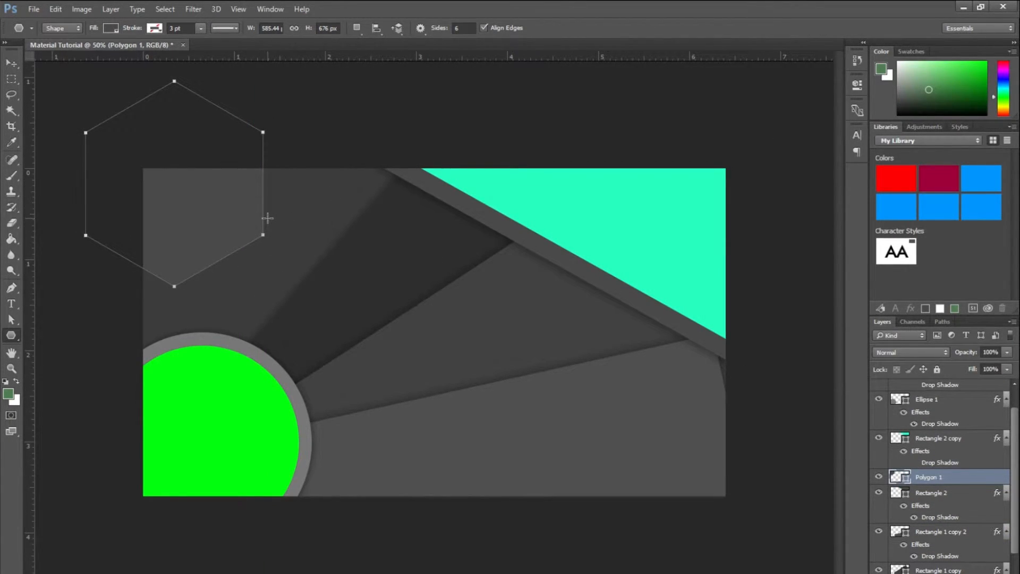
{"action": "key", "text": "Delete"}
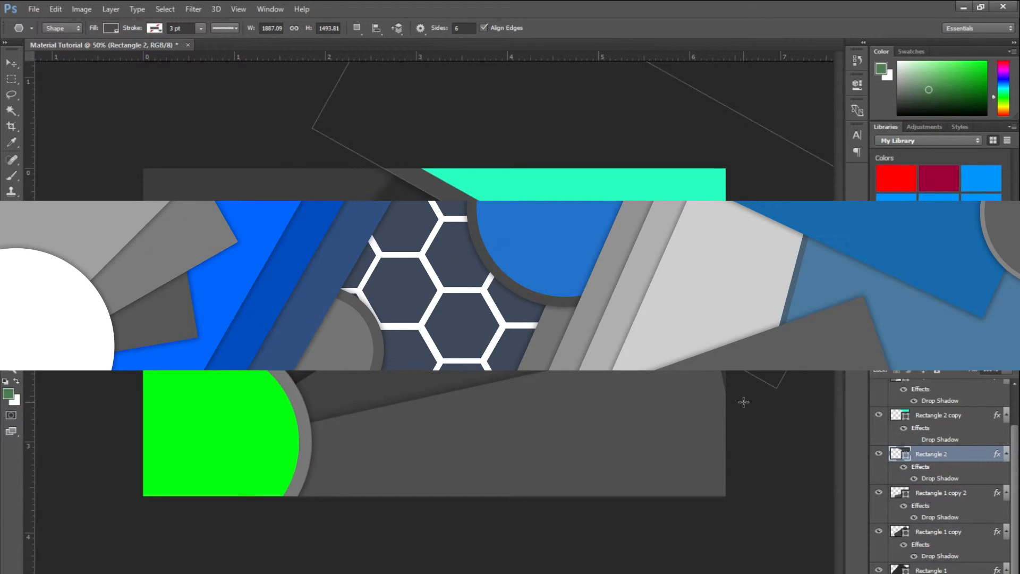
Turn on Auto-Select for the Move tool
{"action": "key", "text": "v"}
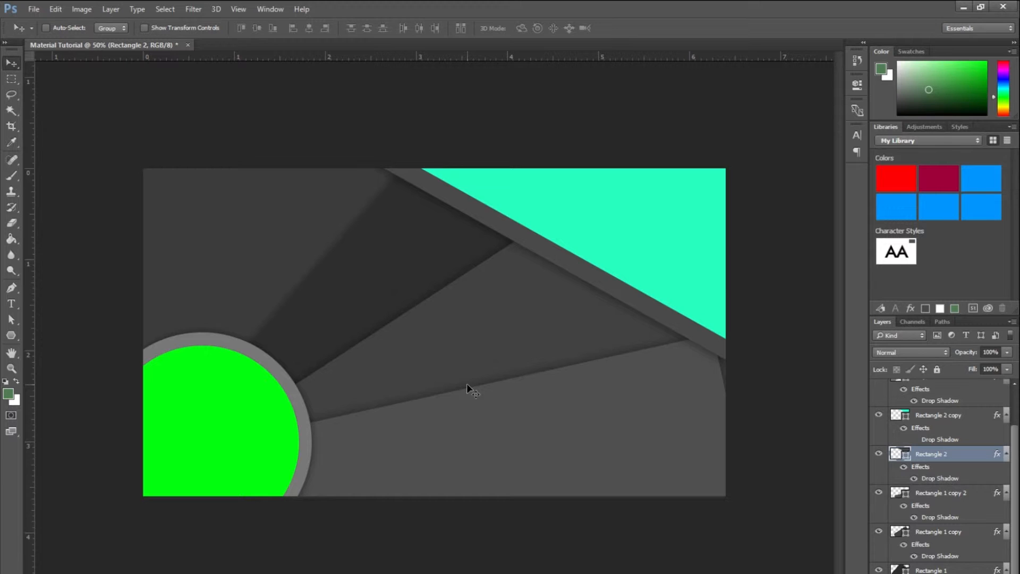
{"action": "left_click", "coordinate": [47, 28]}
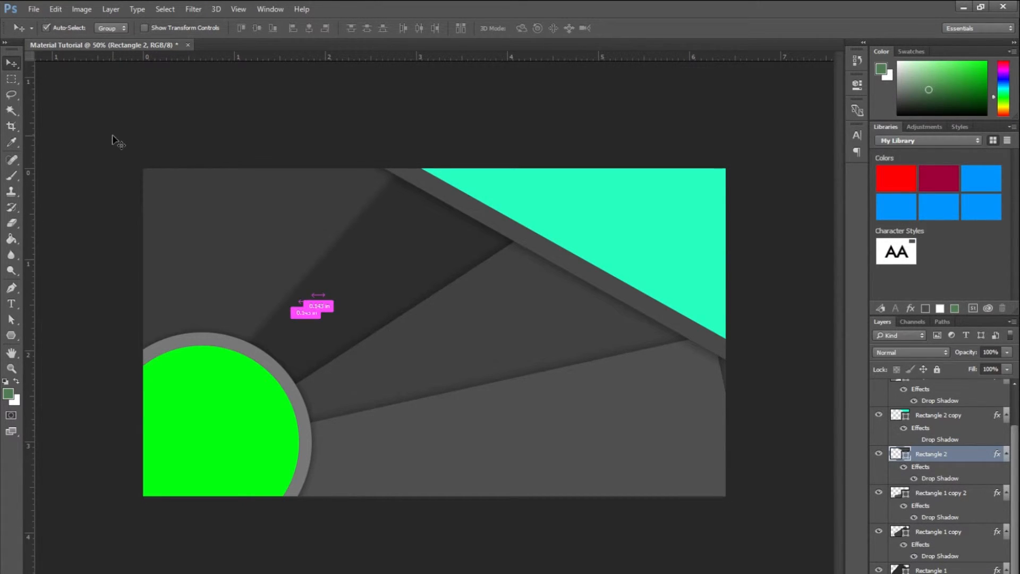
Save the document to the Desktop as Material Tutorial.psd in Photoshop format with Maximize Compatibility on
{"action": "key", "text": "ctrl+shift+s"}
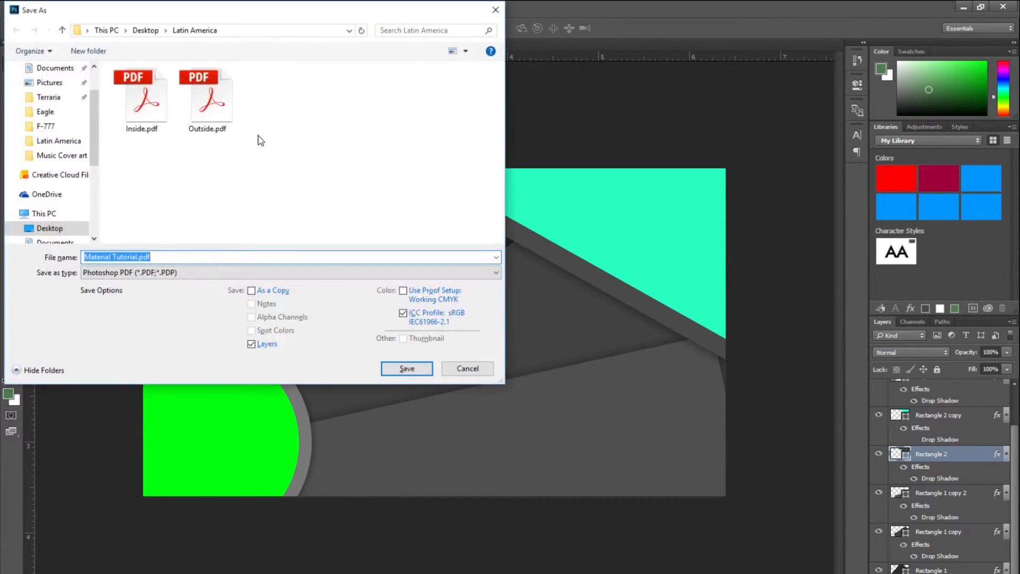
{"action": "scroll", "coordinate": [63, 180], "scroll_direction": "up", "scroll_amount": 1}
{"action": "left_click", "coordinate": [52, 73]}
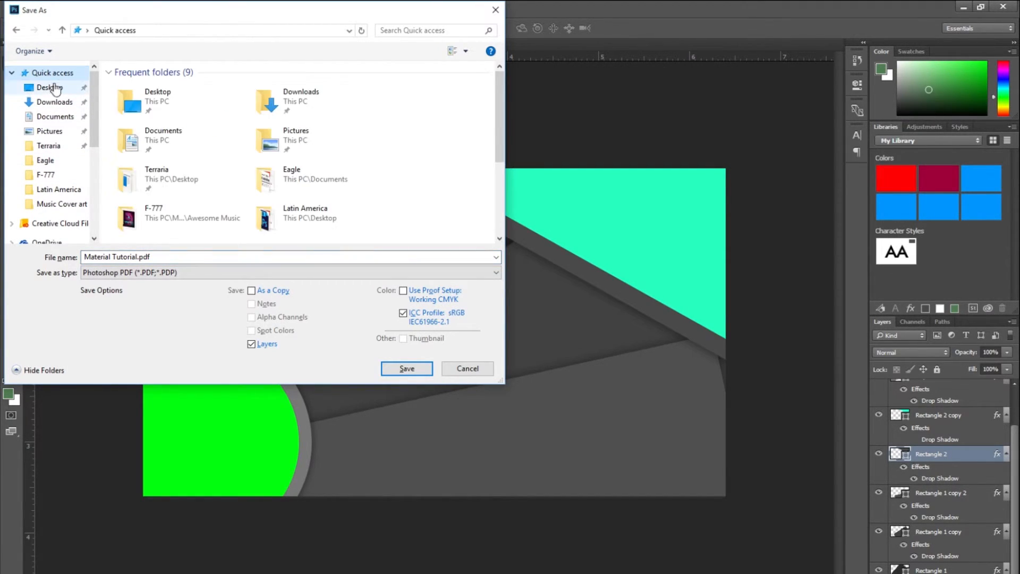
{"action": "left_click", "coordinate": [49, 87]}
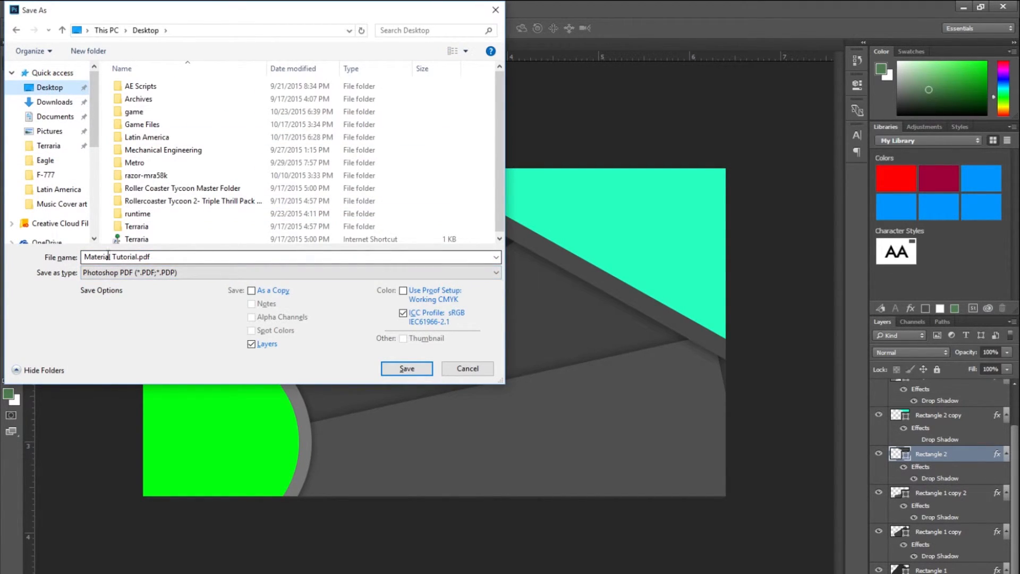
{"action": "left_click", "coordinate": [155, 278]}
{"action": "left_click", "coordinate": [178, 282]}
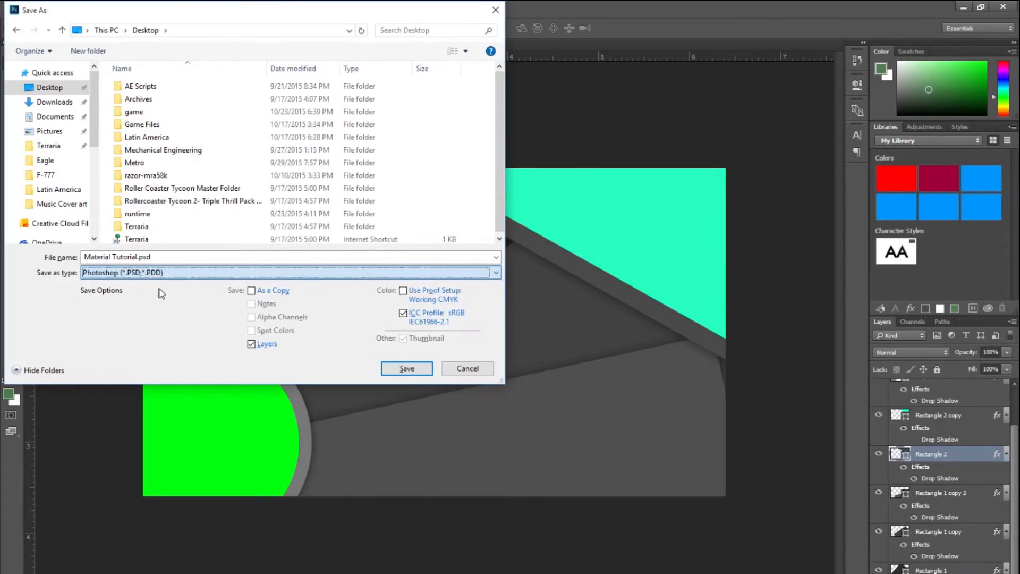
{"action": "left_click", "coordinate": [400, 370]}
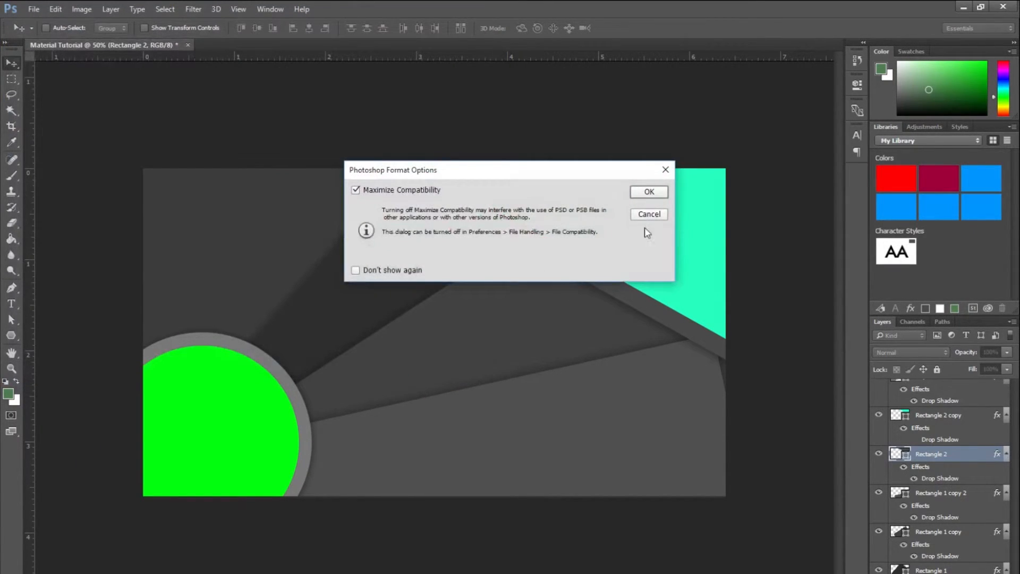
{"action": "left_click", "coordinate": [655, 194]}
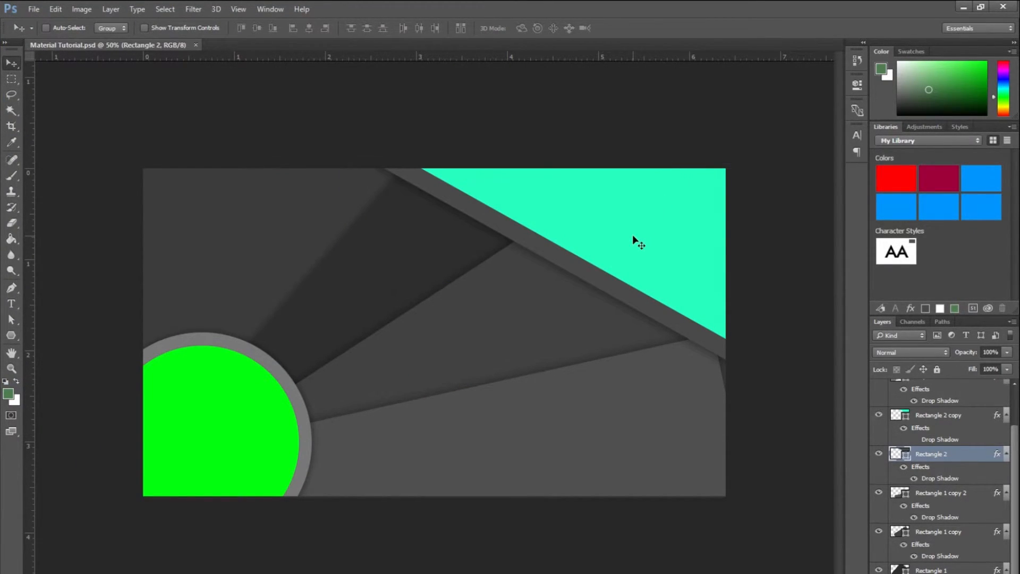
Save a PNG version of the wallpaper to the Desktop as Material Tutorial.png, accepting the PNG options
{"action": "key", "text": "ctrl"}
{"action": "key", "text": "ctrl+shift+s"}
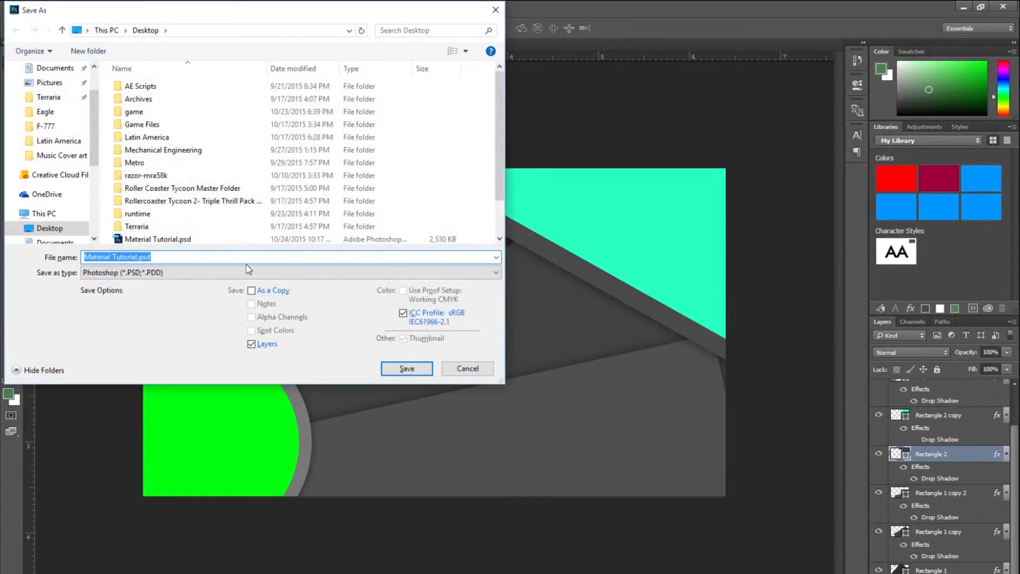
{"action": "left_click", "coordinate": [232, 272]}
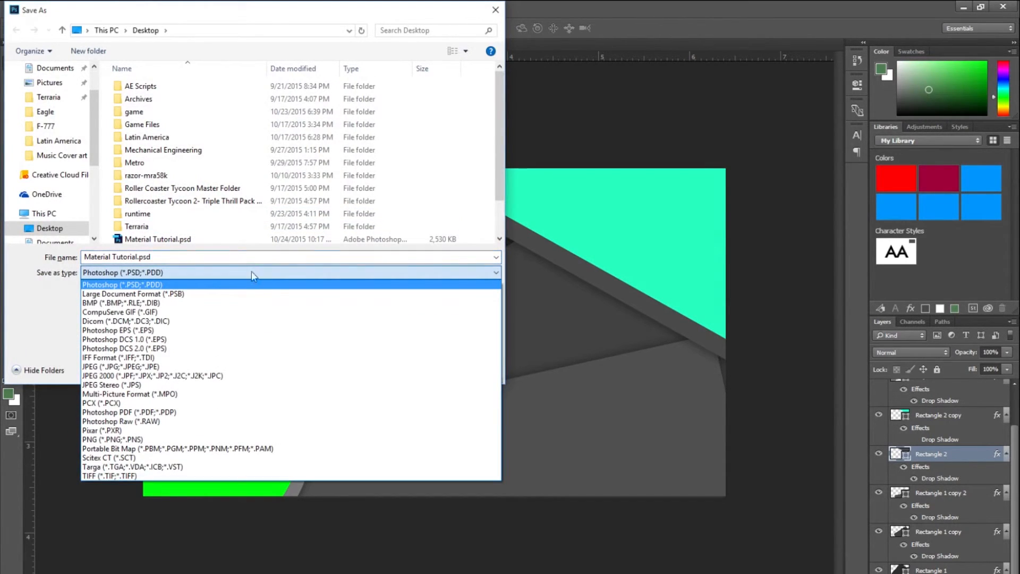
{"action": "left_click", "coordinate": [118, 448]}
{"action": "left_click", "coordinate": [407, 369]}
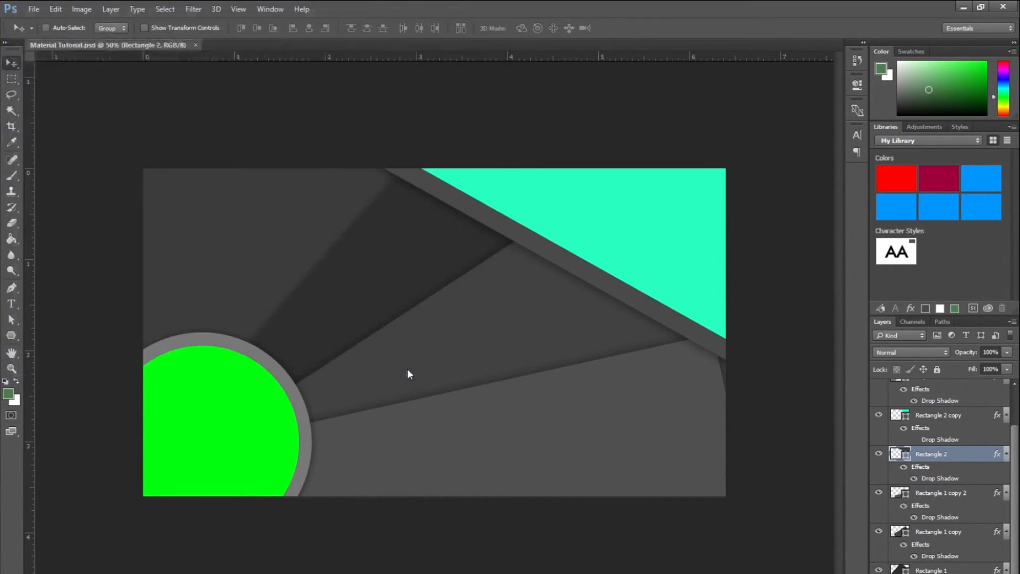
{"action": "left_click", "coordinate": [555, 197]}
Switch to the Windows desktop and open the Personalization settings for the background
{"action": "left_click", "coordinate": [964, 3]}
{"action": "right_click", "coordinate": [360, 205]}
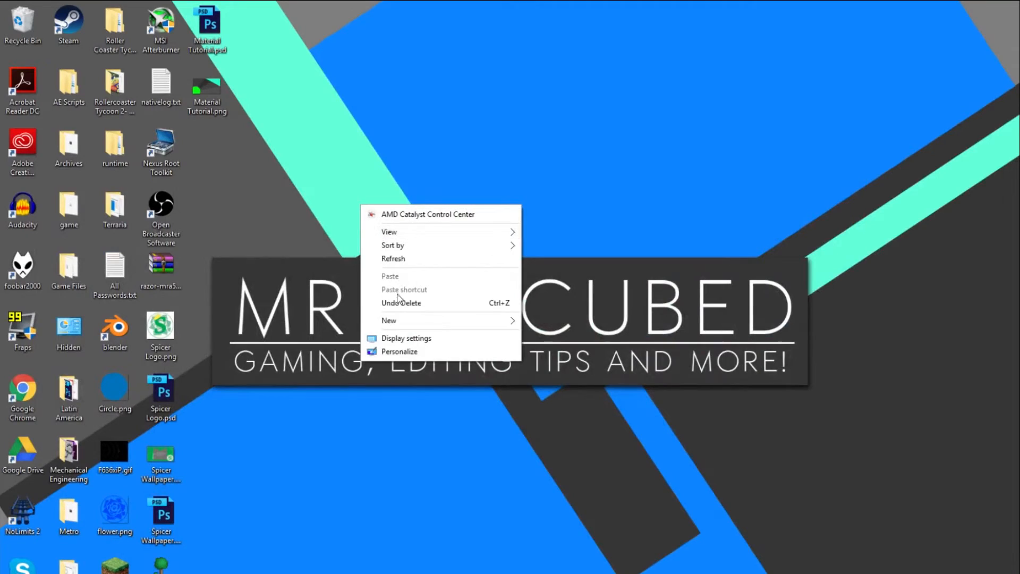
{"action": "left_click", "coordinate": [404, 337]}
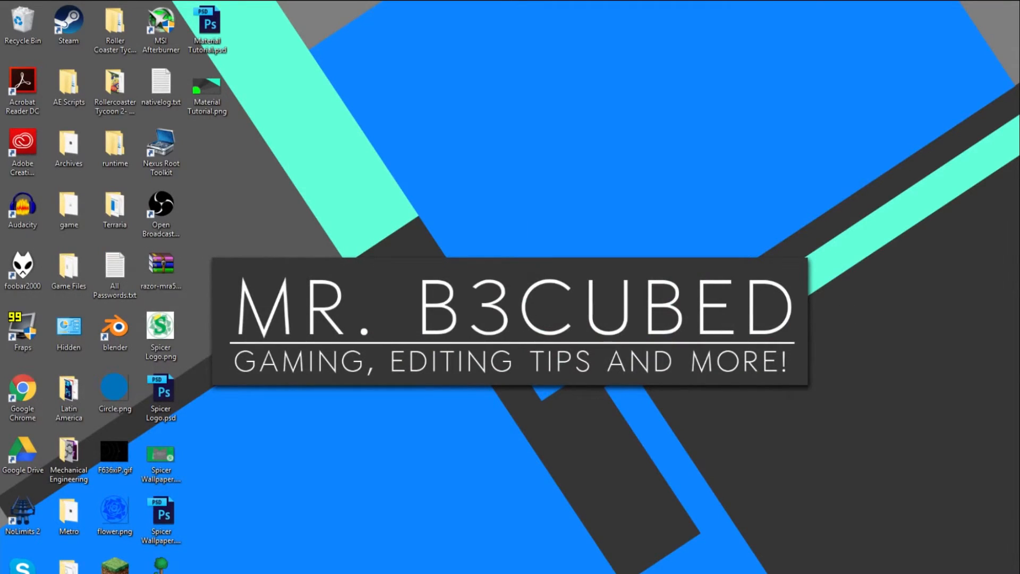
{"action": "right_click", "coordinate": [815, 234]}
{"action": "left_click", "coordinate": [845, 365]}
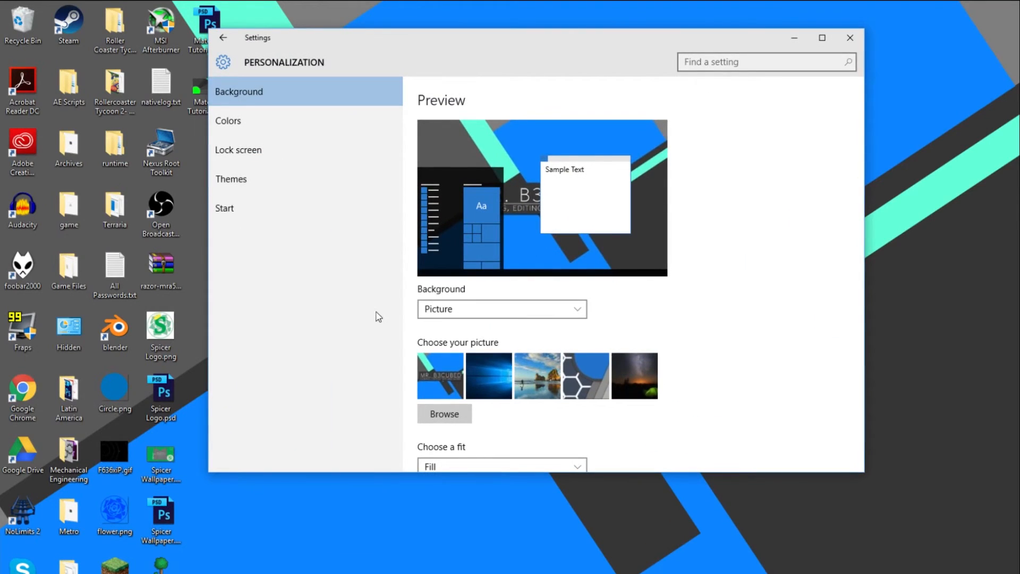
Set Material Tutorial.png from the Desktop folder as the desktop background and minimize the Settings window to view it
{"action": "left_click", "coordinate": [437, 417]}
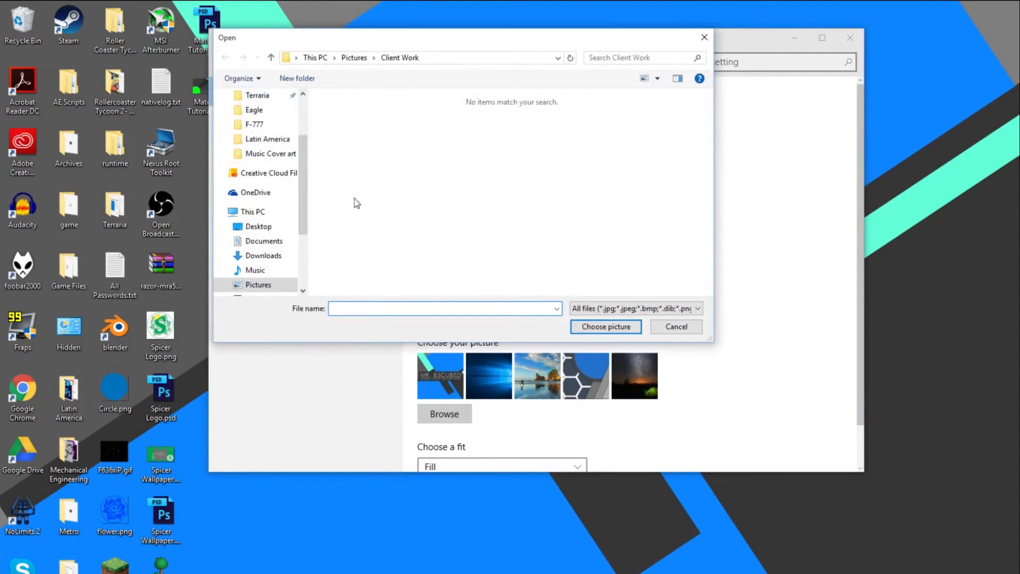
{"action": "scroll", "coordinate": [277, 158], "scroll_direction": "up", "scroll_amount": 5}
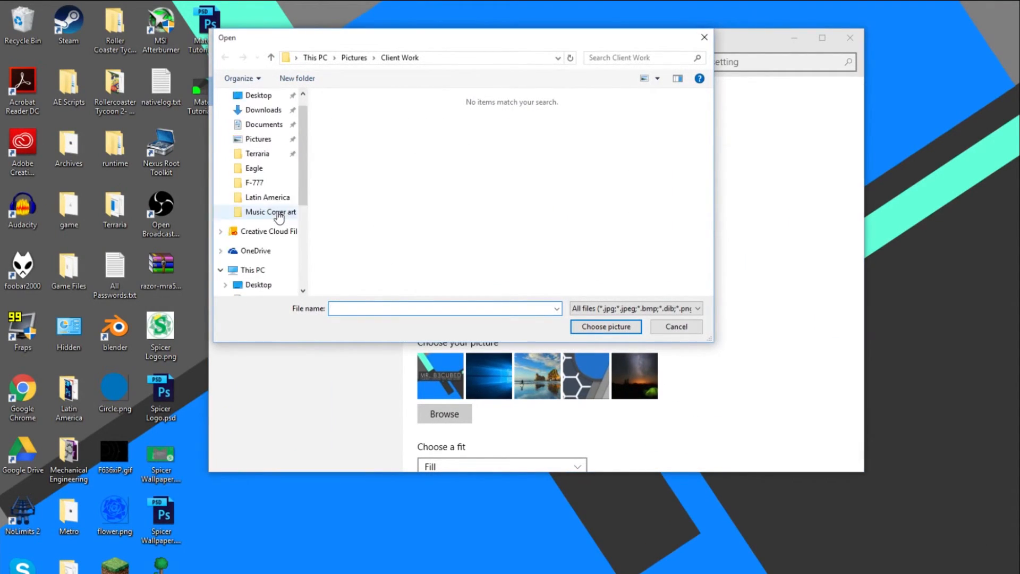
{"action": "left_click", "coordinate": [258, 115]}
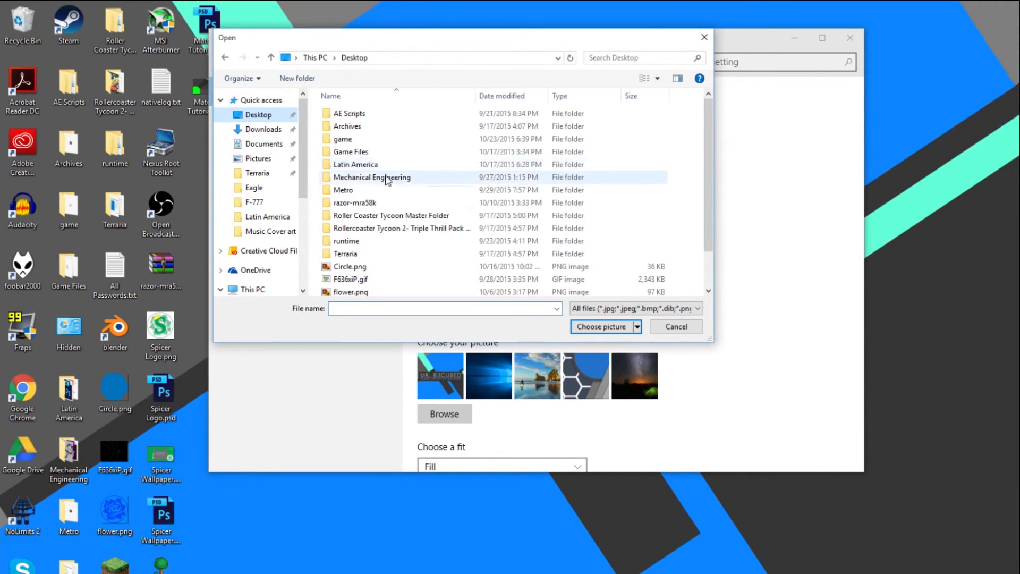
{"action": "scroll", "coordinate": [415, 223], "scroll_direction": "down", "scroll_amount": 1}
{"action": "double_click", "coordinate": [388, 263]}
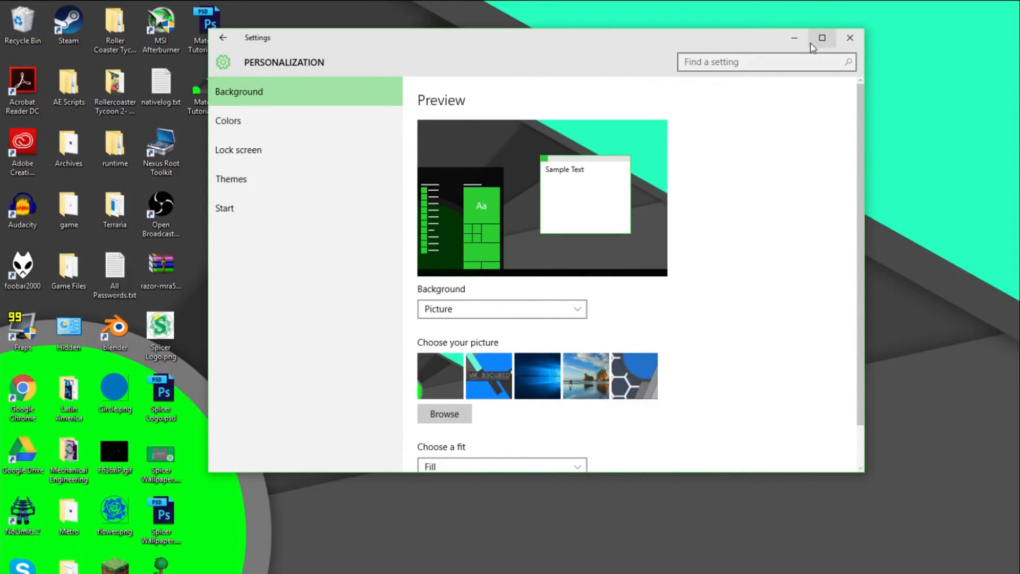
{"action": "left_click", "coordinate": [794, 38]}
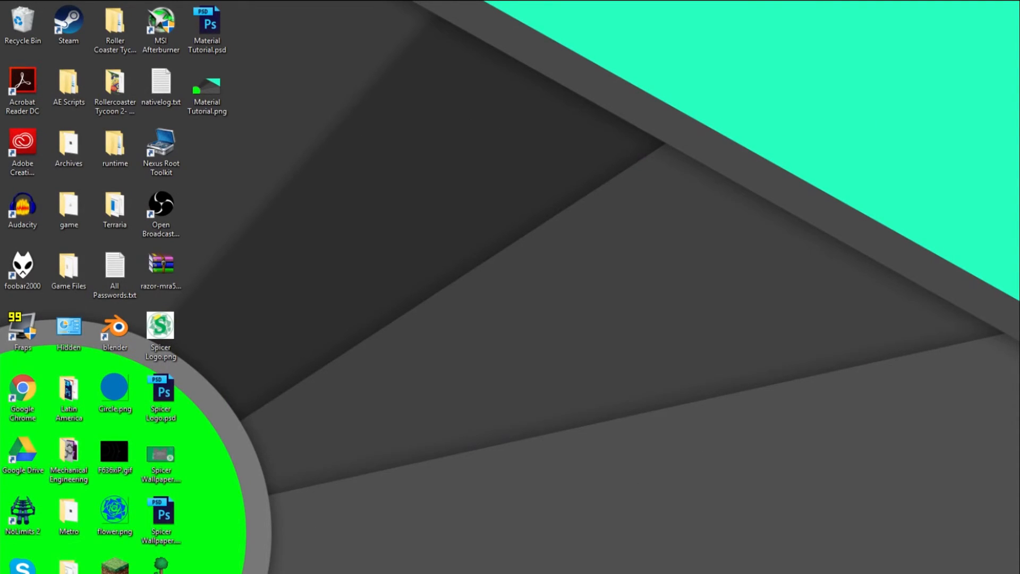
Restore the blue MR. B3CUBED picture as the desktop background and close the Settings window
{"action": "left_click", "coordinate": [420, 573]}
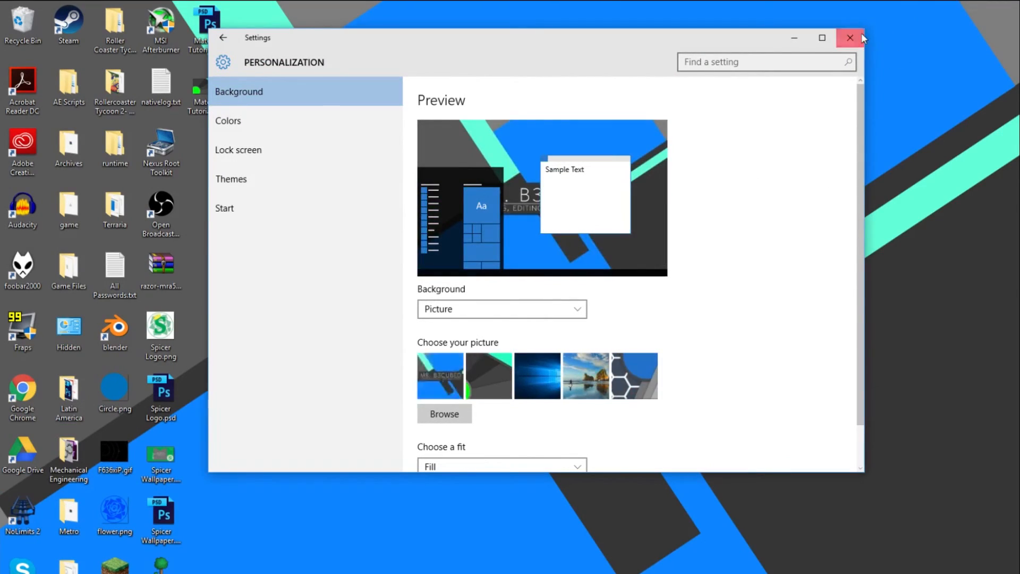
{"action": "left_click", "coordinate": [851, 38]}
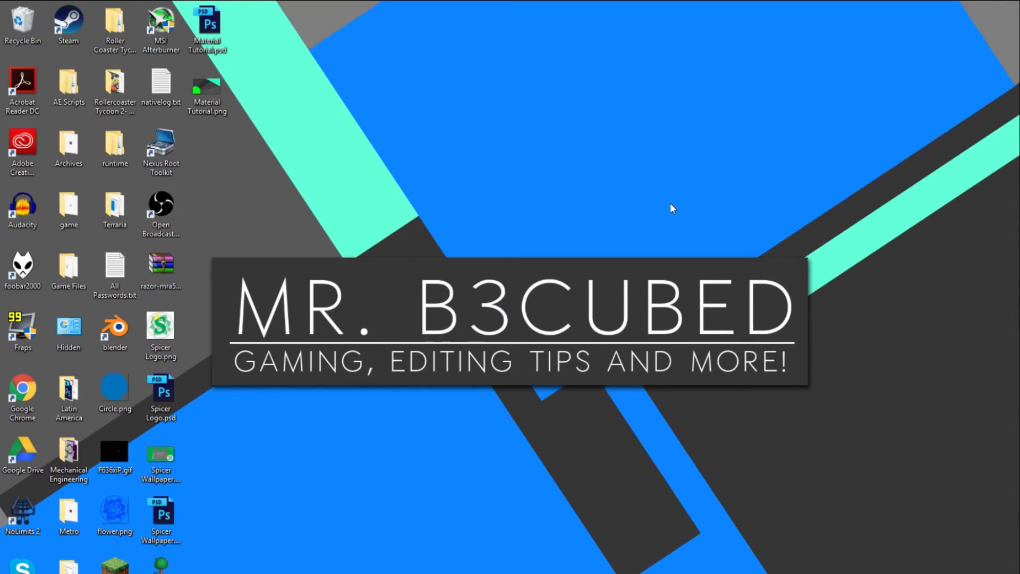